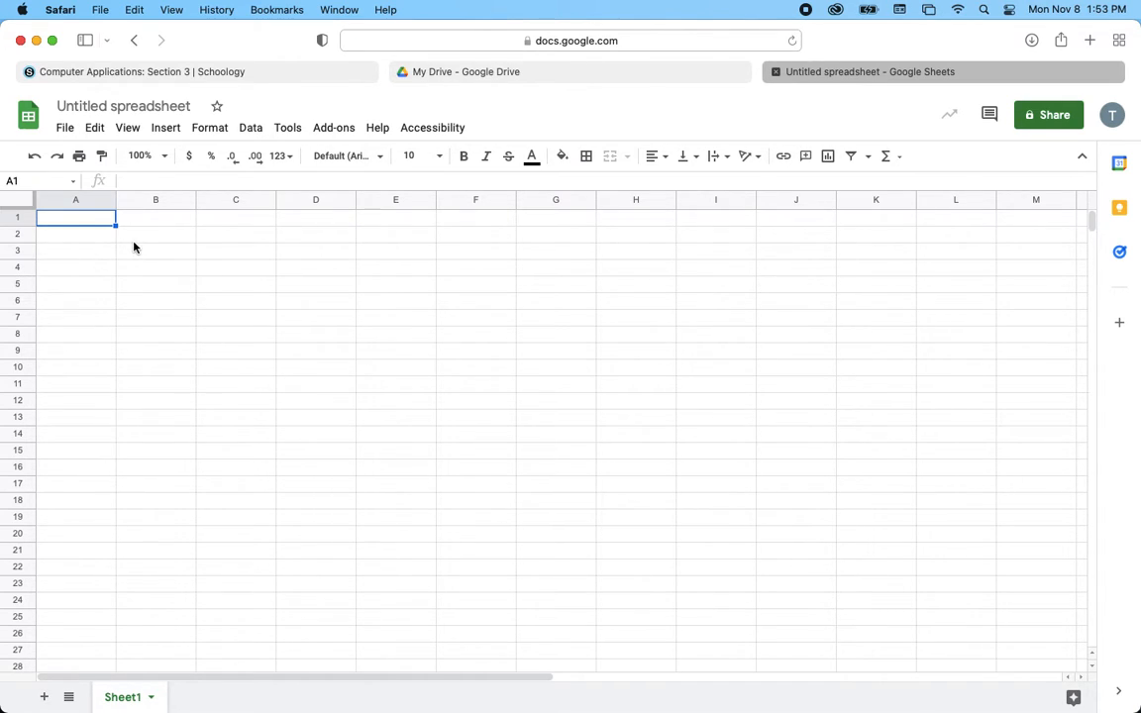
# - Practice selecting columns A, B, C and E, rows 3, 4 and 6, and cells D1 and C3
pyautogui.click(76, 200)
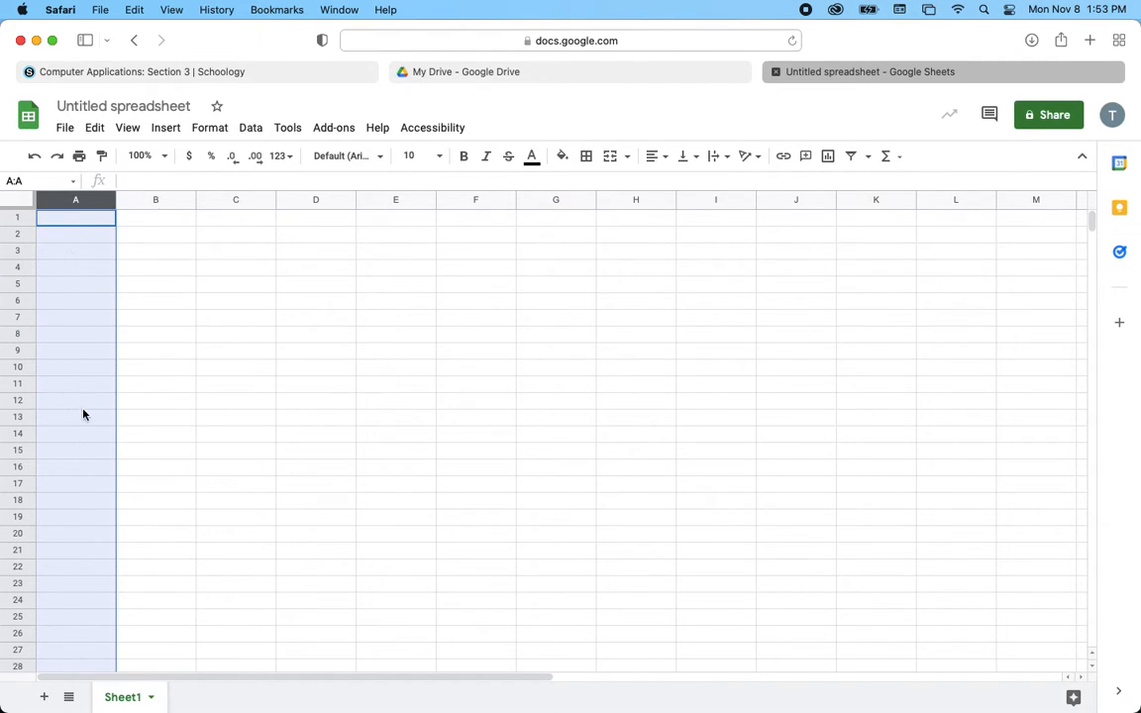
pyautogui.click(162, 201)
pyautogui.click(236, 200)
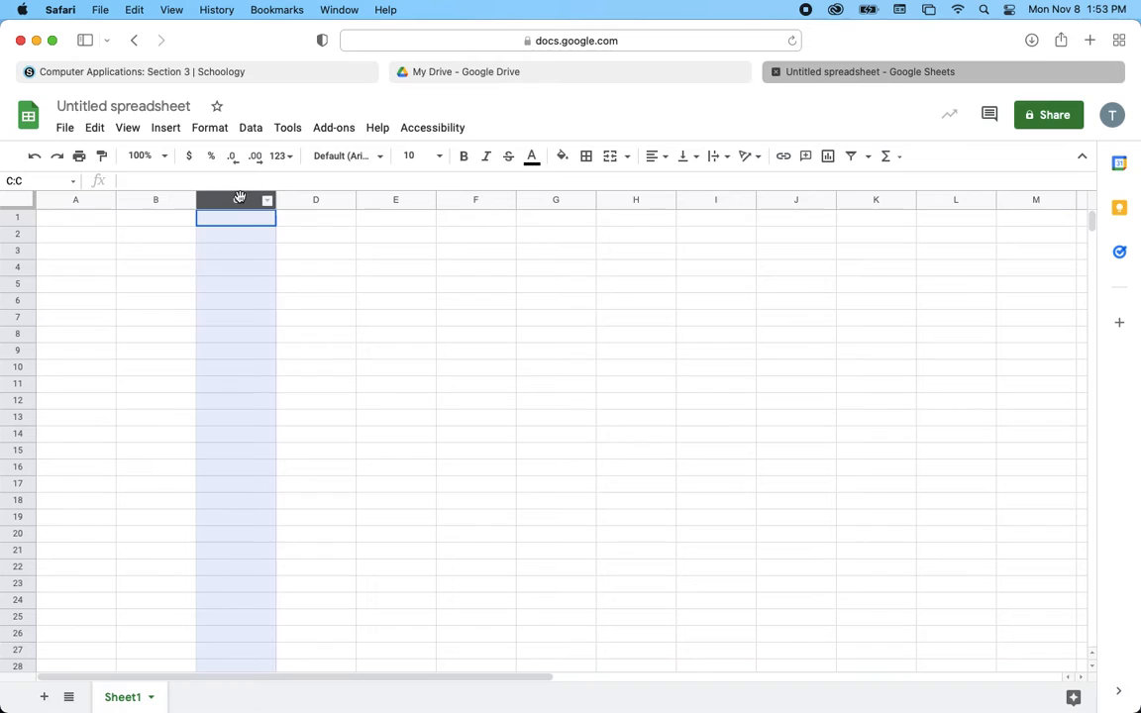
pyautogui.click(312, 216)
pyautogui.click(388, 201)
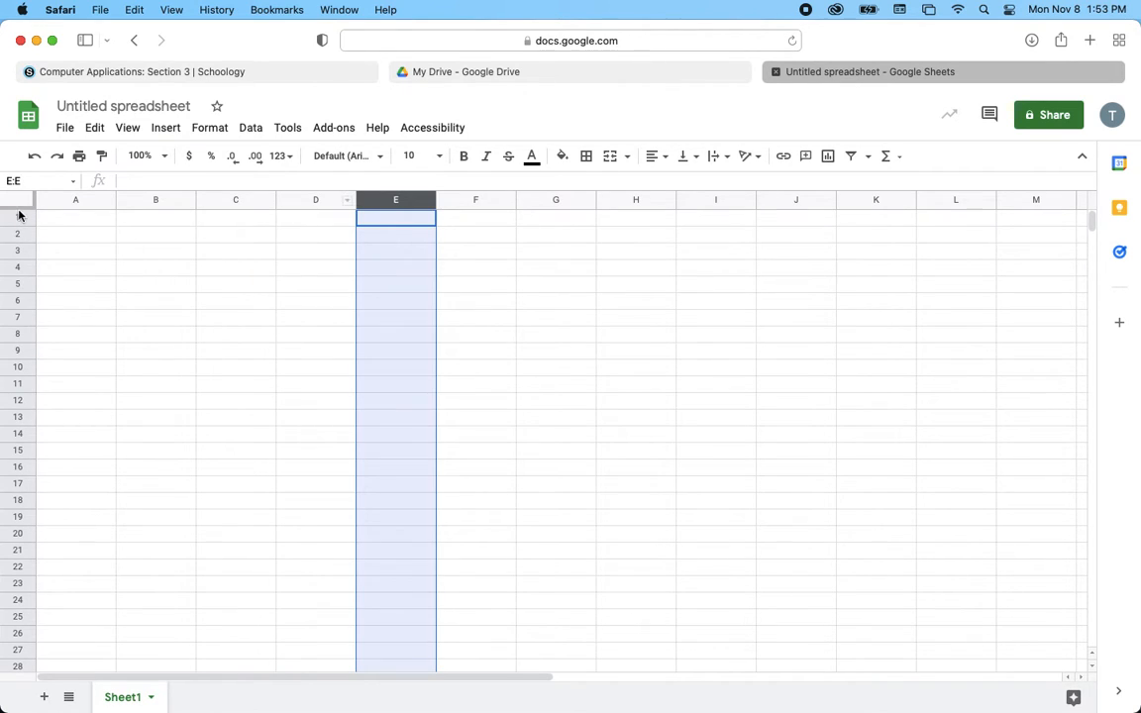
pyautogui.click(16, 265)
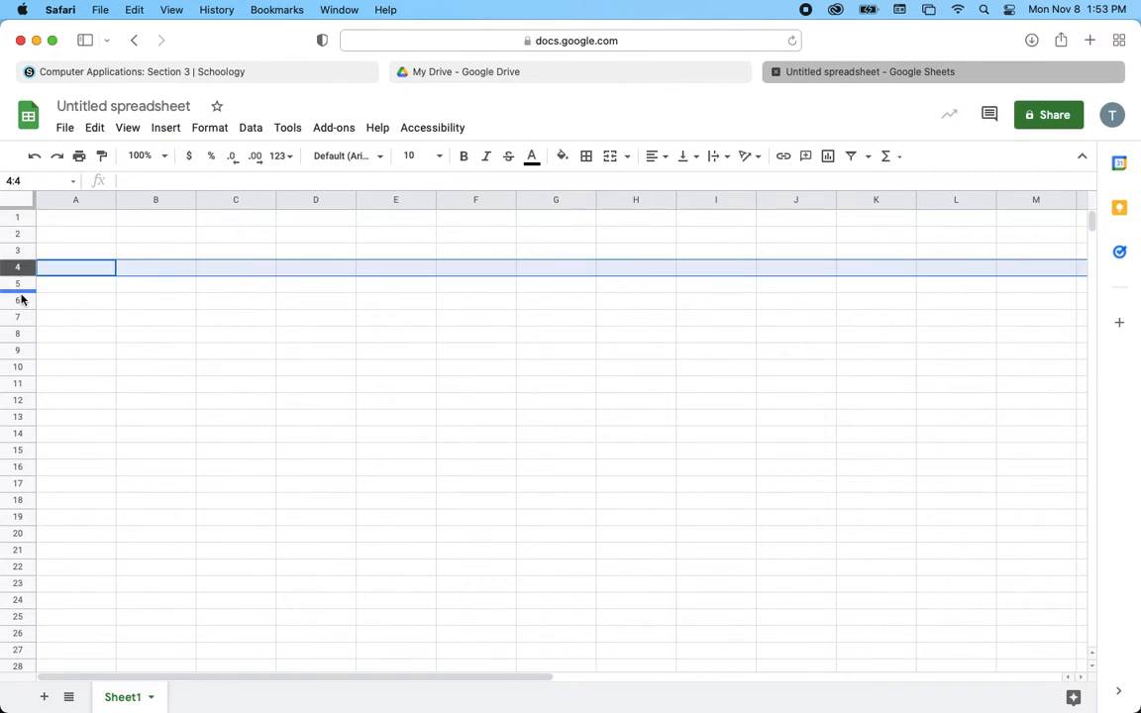
pyautogui.click(19, 299)
pyautogui.click(17, 251)
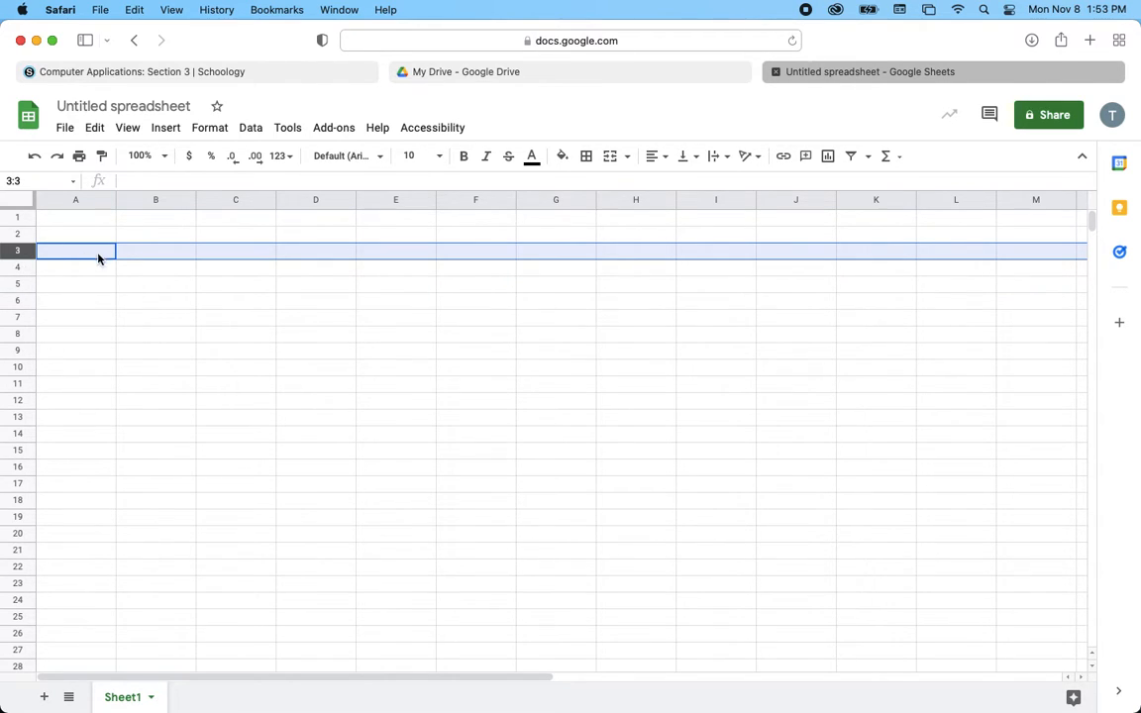
pyautogui.click(219, 252)
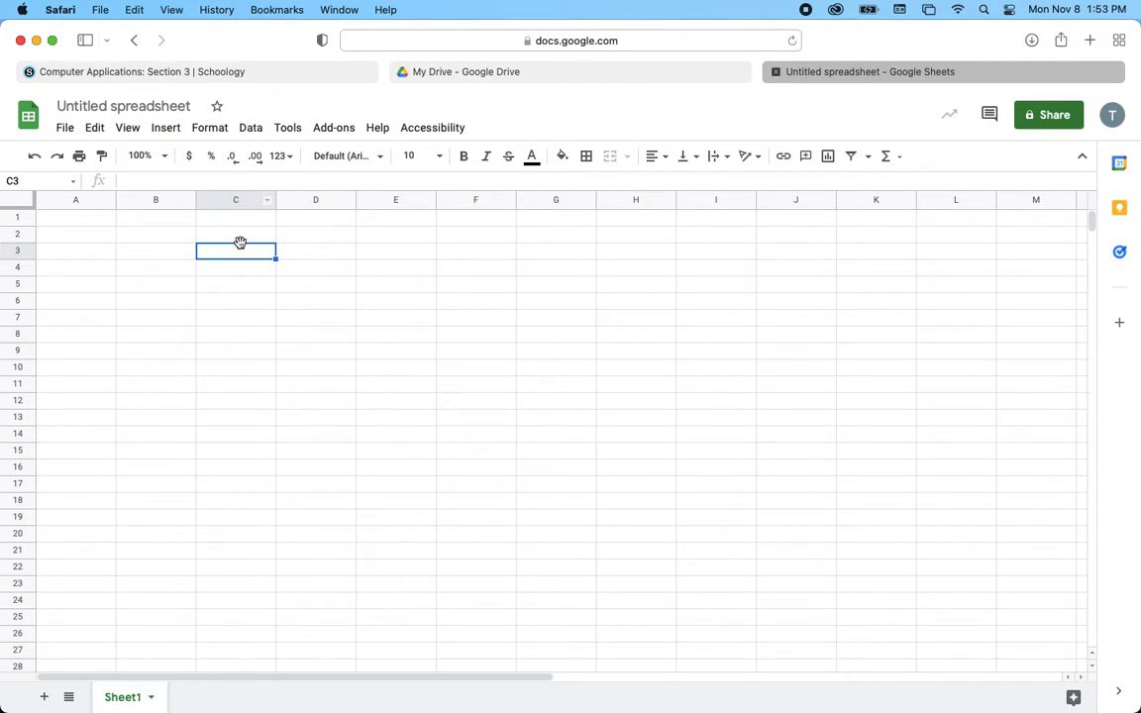
# - Practice multi-selecting column C with row 3, then select cells C3, G16 and G20
pyautogui.click(242, 203)
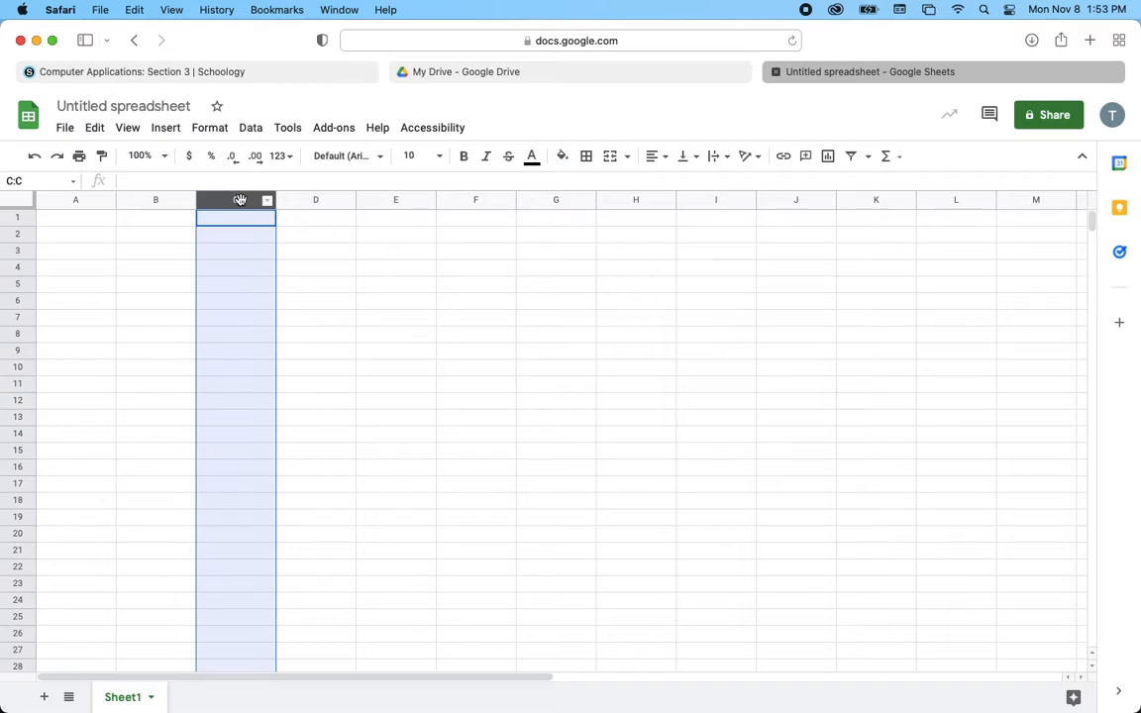
pyautogui.keyDown('super'); pyautogui.click(28, 251); pyautogui.keyUp('super')
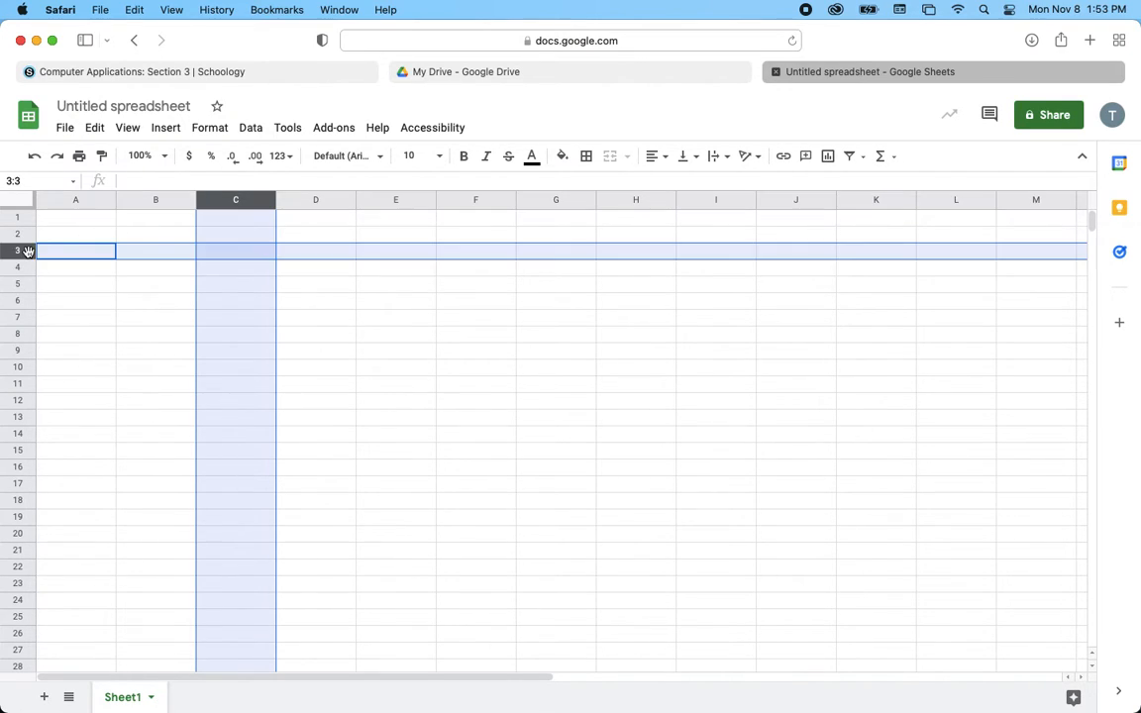
pyautogui.keyDown('super'); pyautogui.click(244, 256); pyautogui.keyUp('super')
pyautogui.click(244, 256)
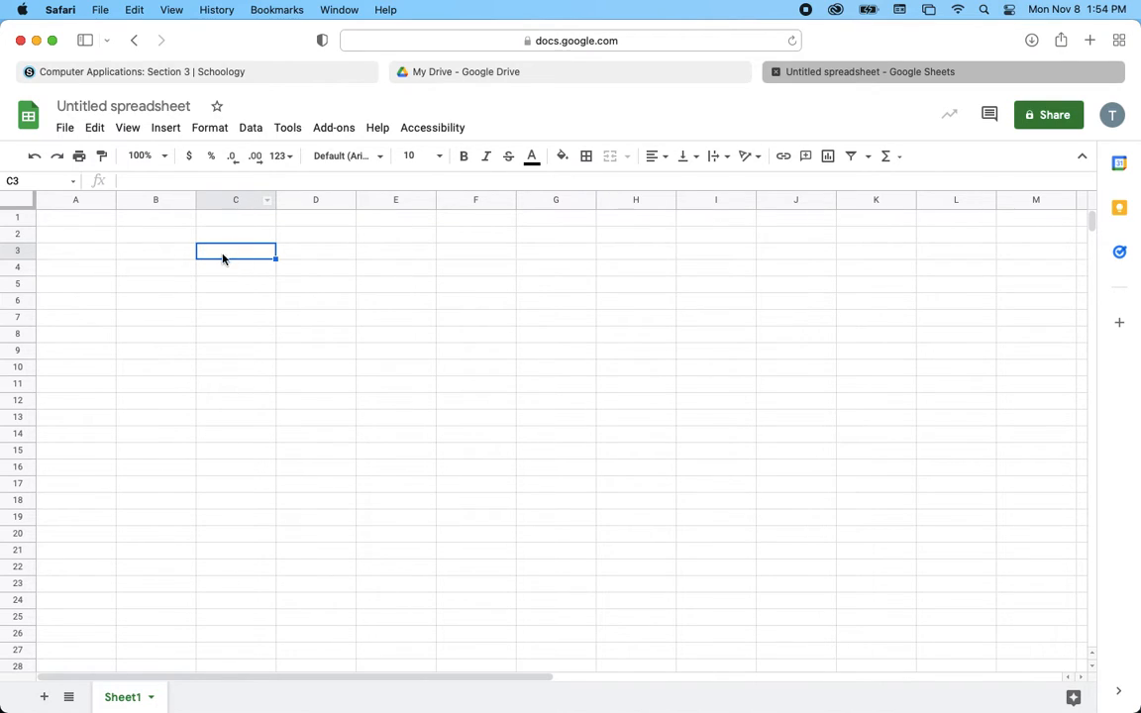
pyautogui.click(562, 476)
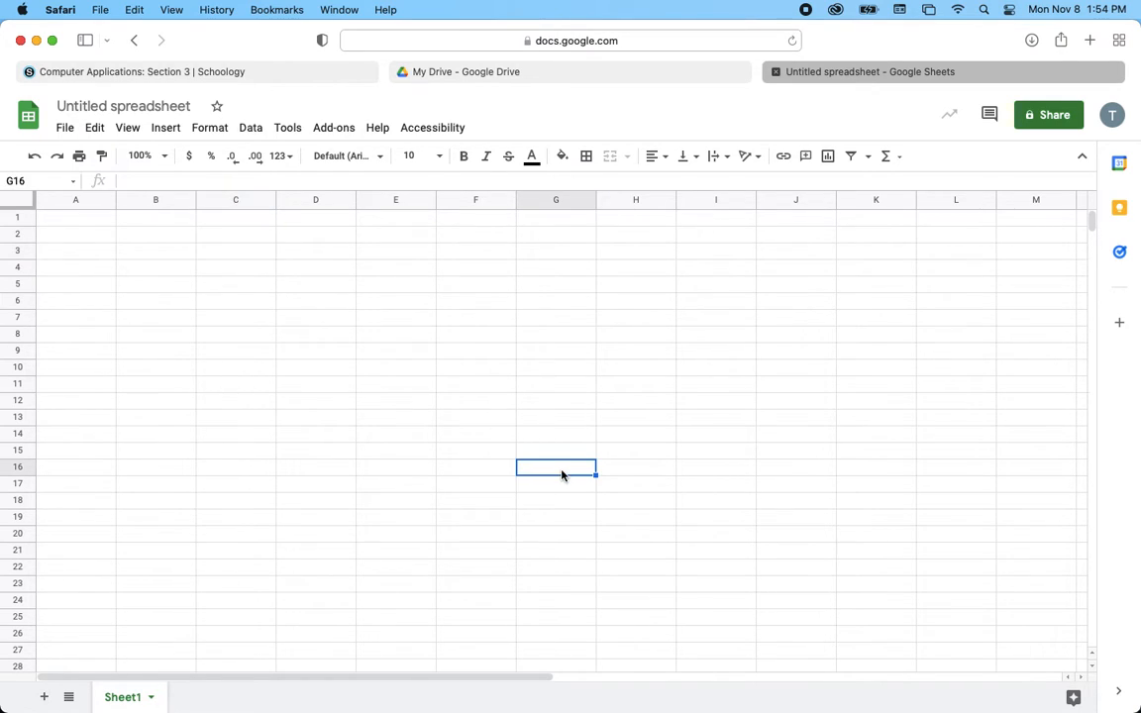
pyautogui.click(565, 542)
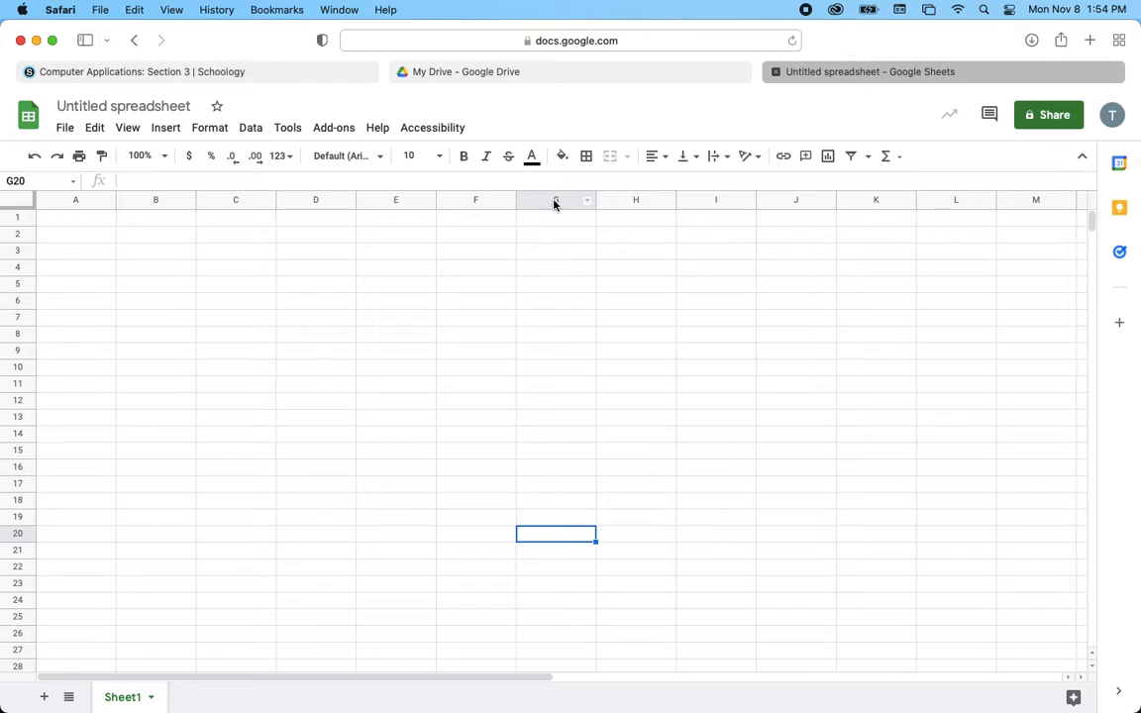
# - Enter the header 'First Name' in cell A1
pyautogui.click(77, 219)
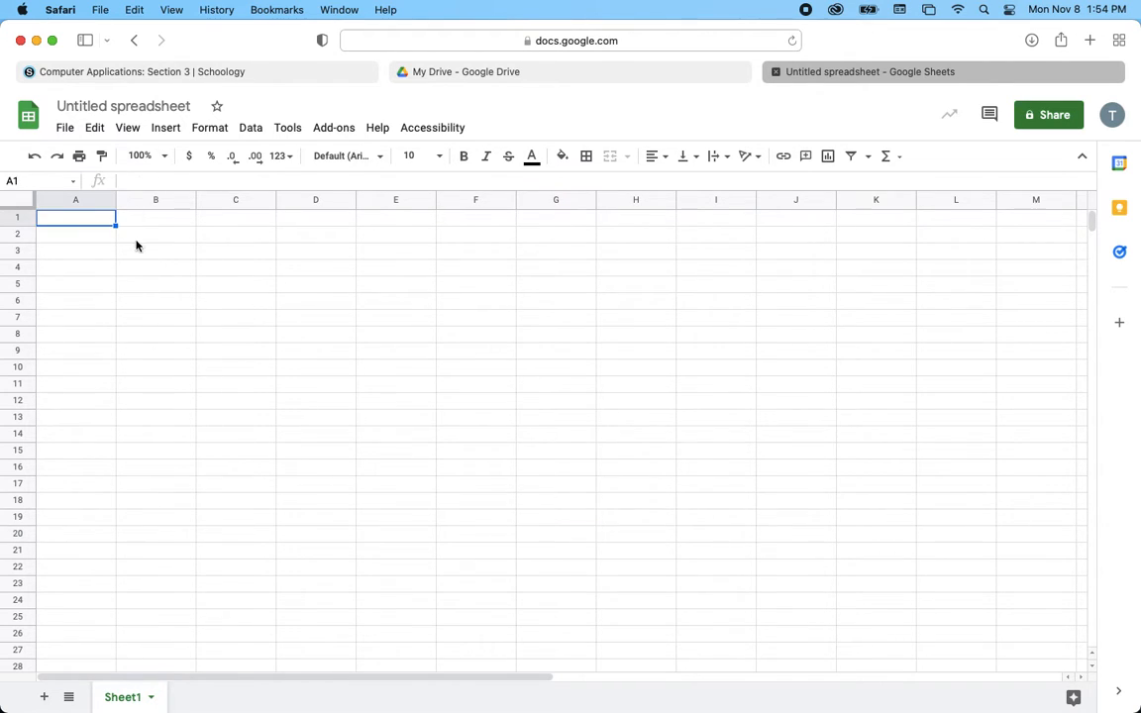
pyautogui.click(211, 179)
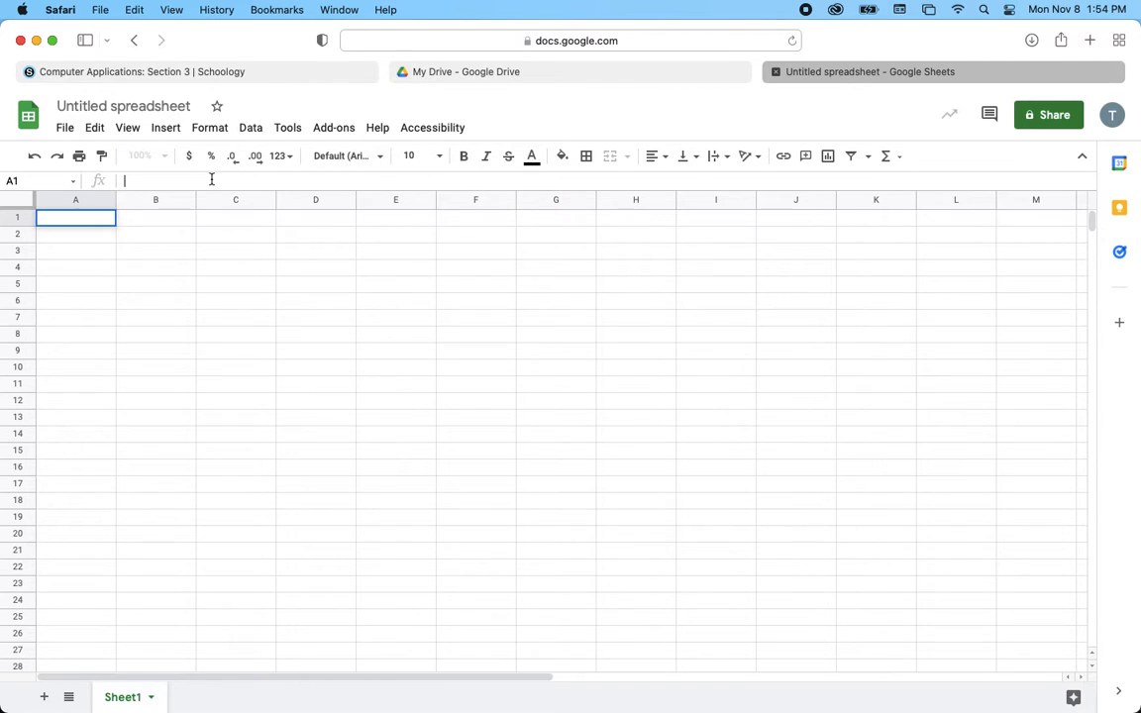
pyautogui.click(73, 220)
pyautogui.write('First Name')
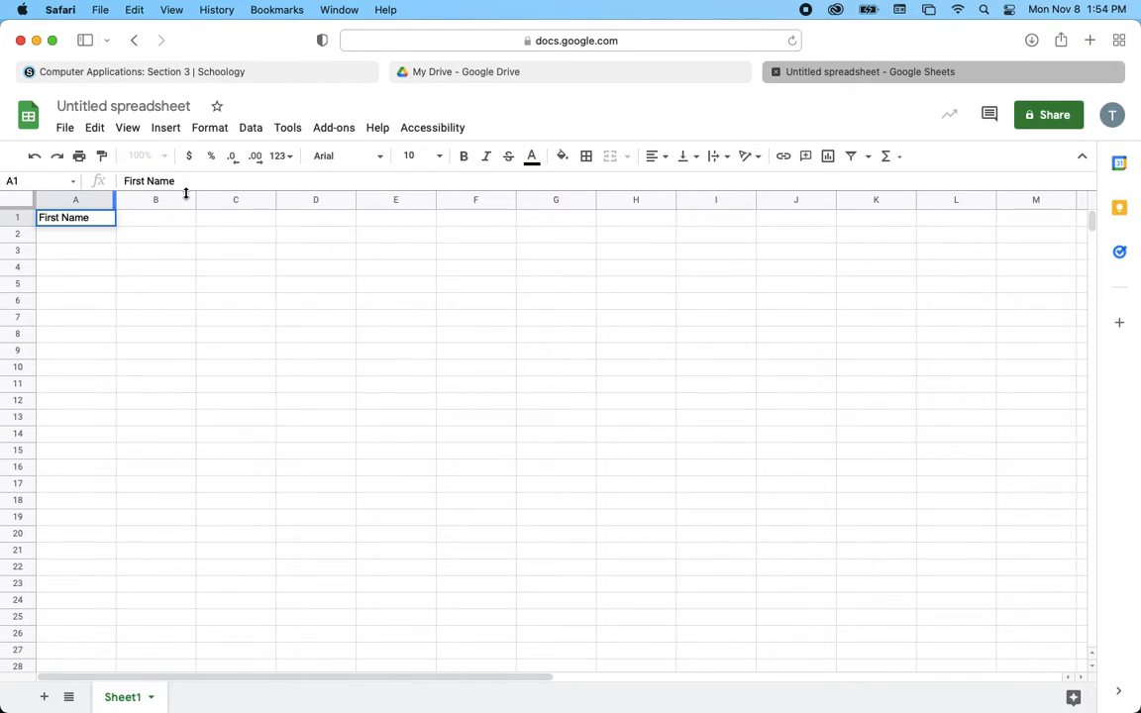
pyautogui.click(146, 224)
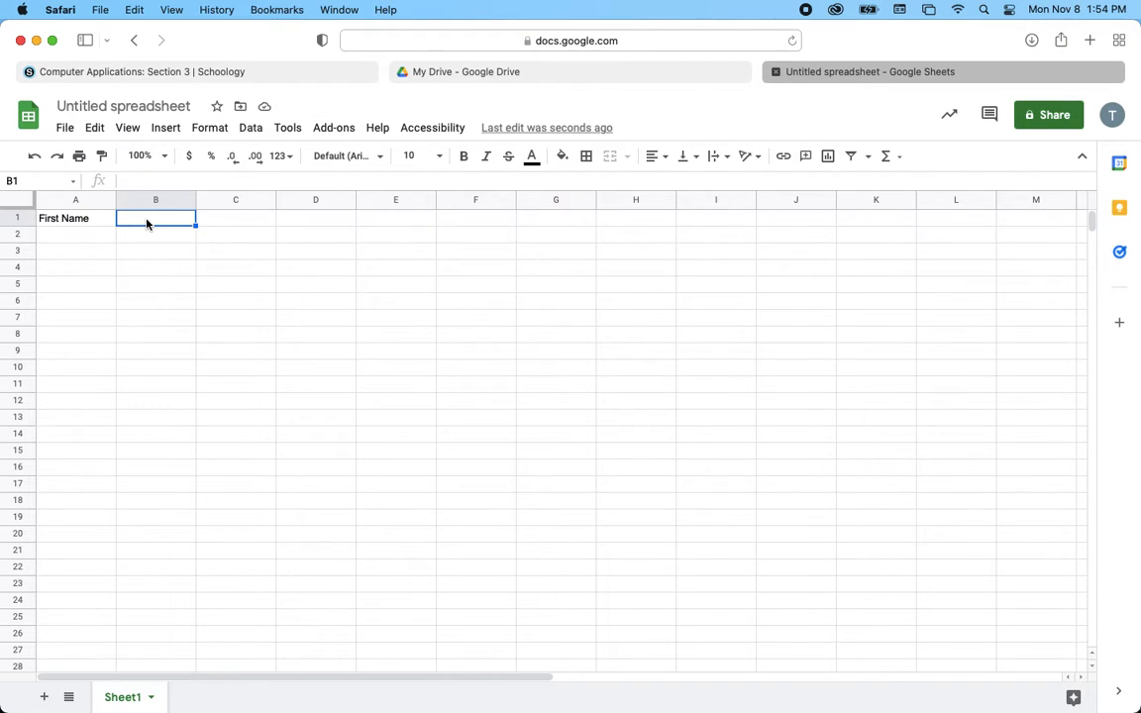
# - Rename the spreadsheet to 'Miller-Data Collection' and type 'Last Name' into B1
pyautogui.click(137, 109)
pyautogui.write('Mille')
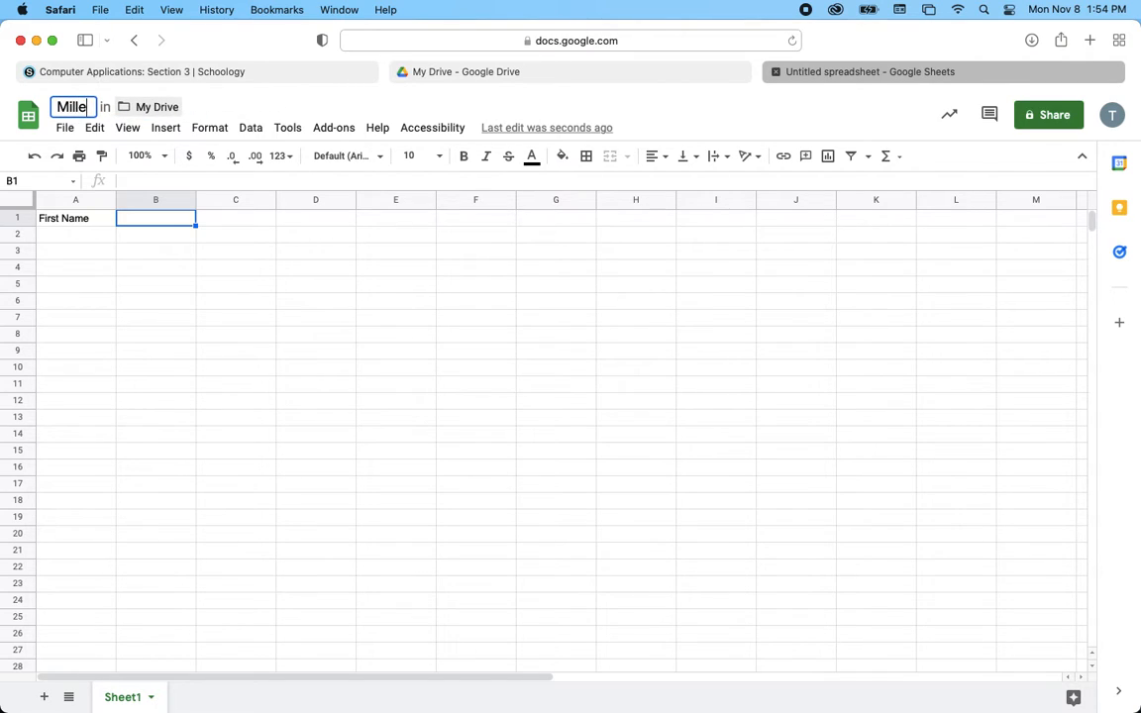
pyautogui.write('r-Data C')
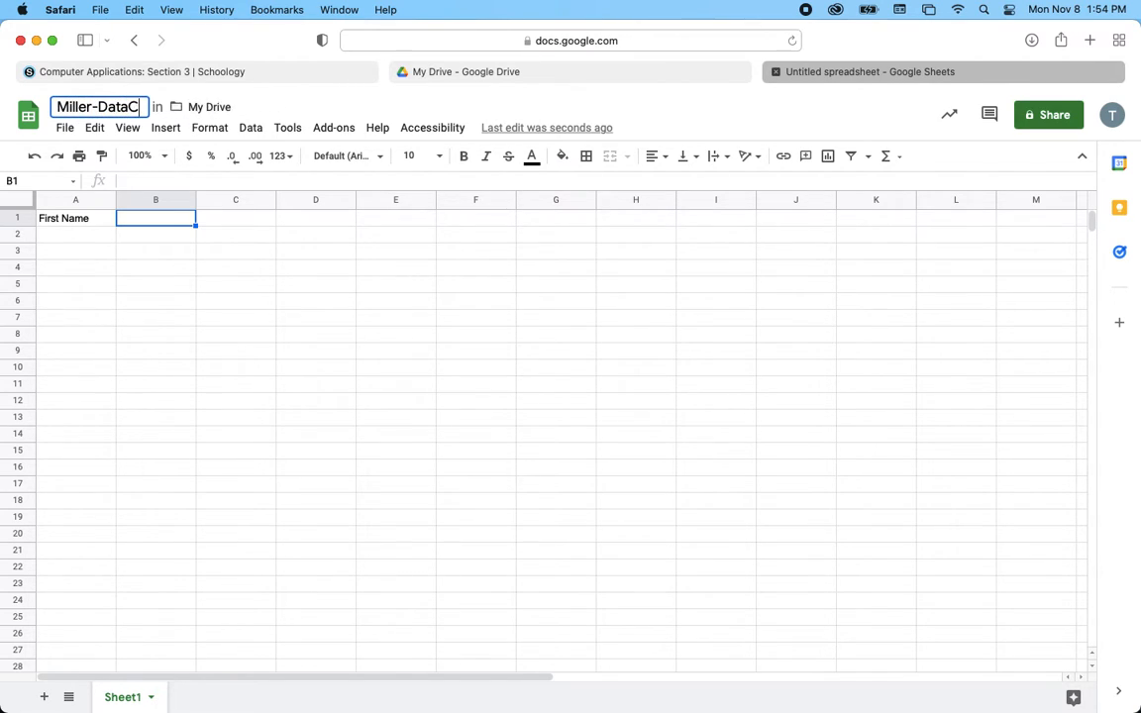
pyautogui.write('ollection')
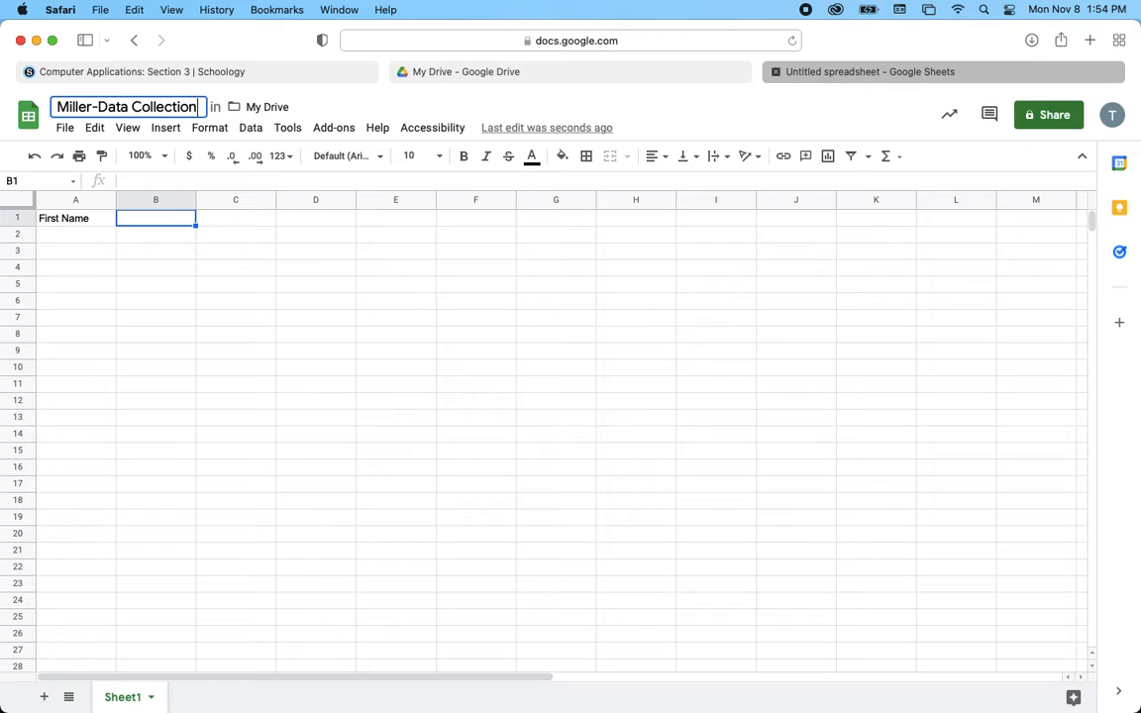
pyautogui.click(140, 223)
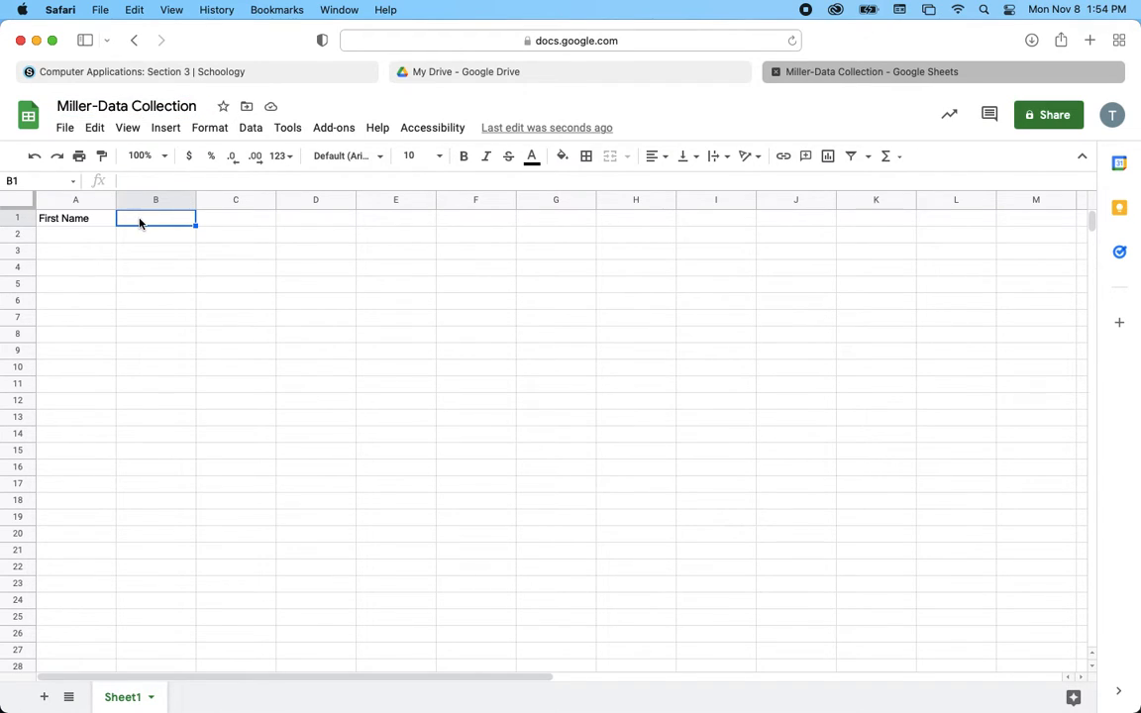
pyautogui.write('Last ')
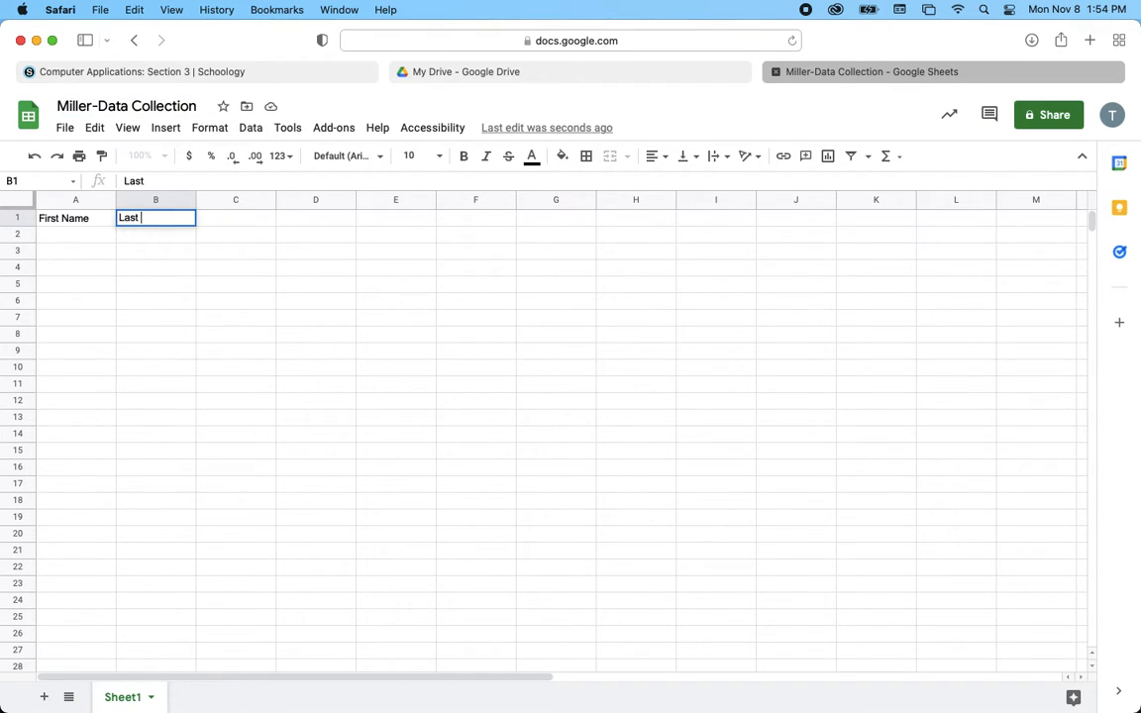
pyautogui.write('Name')
# - Add the headers 'Zip Code' in C1 and 'Date of Birth' in D1
pyautogui.press('Tab')
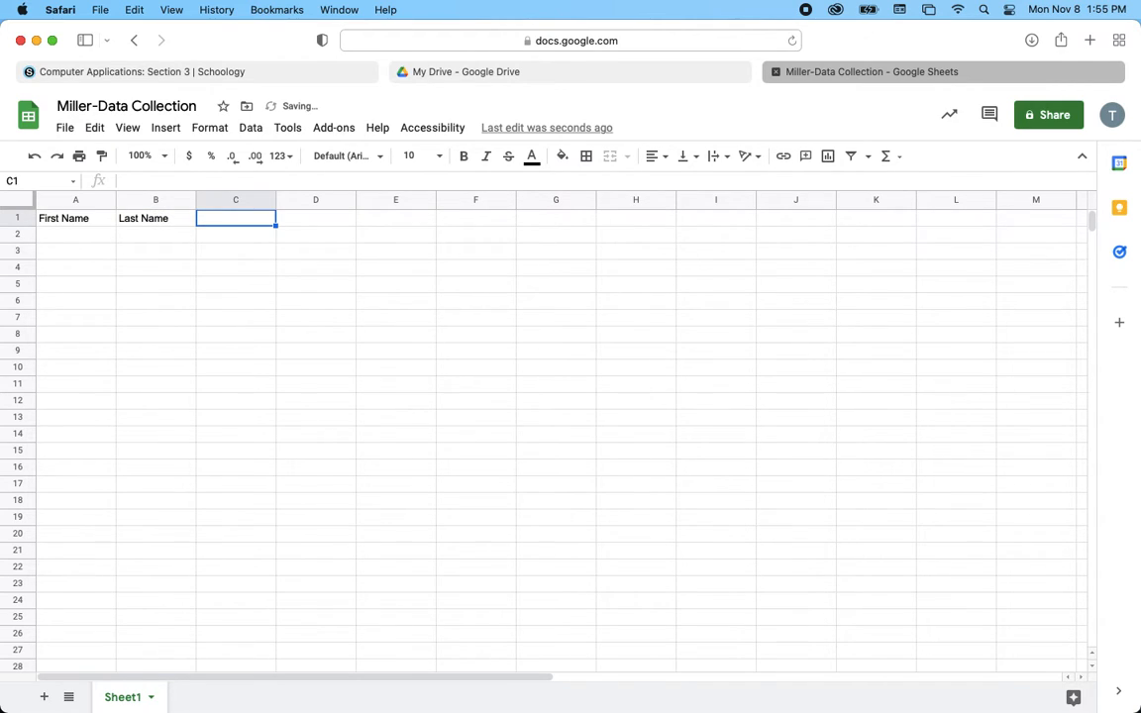
pyautogui.write('Zip Code')
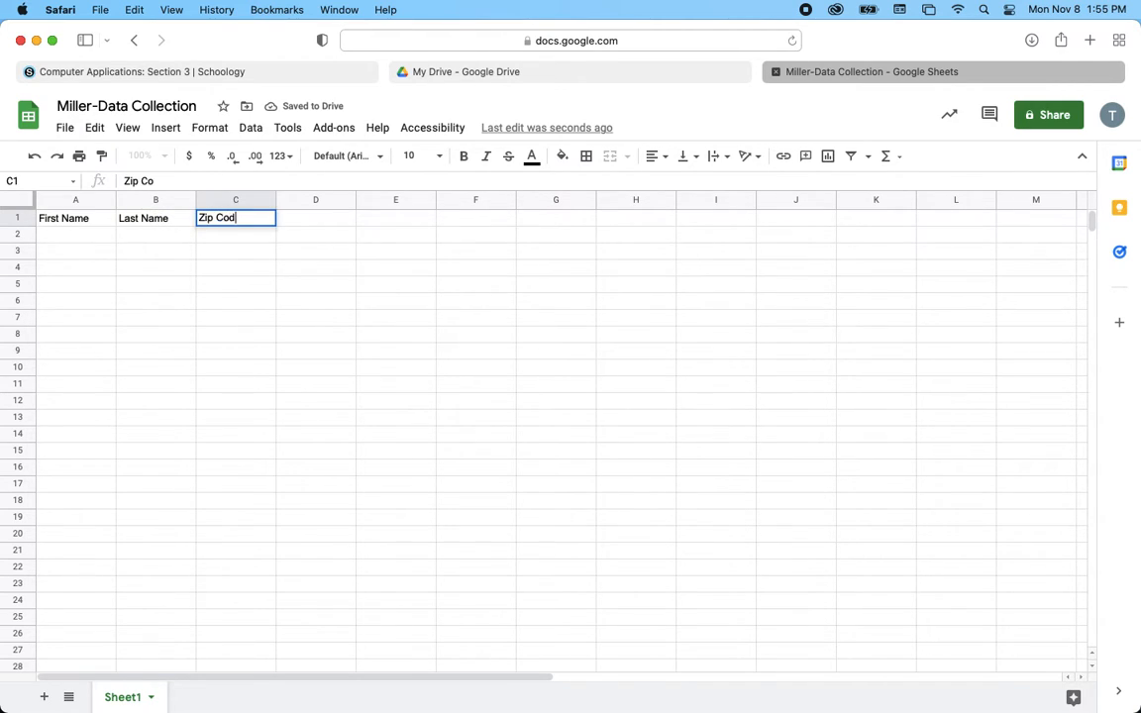
pyautogui.press('Tab')
pyautogui.write('Date O')
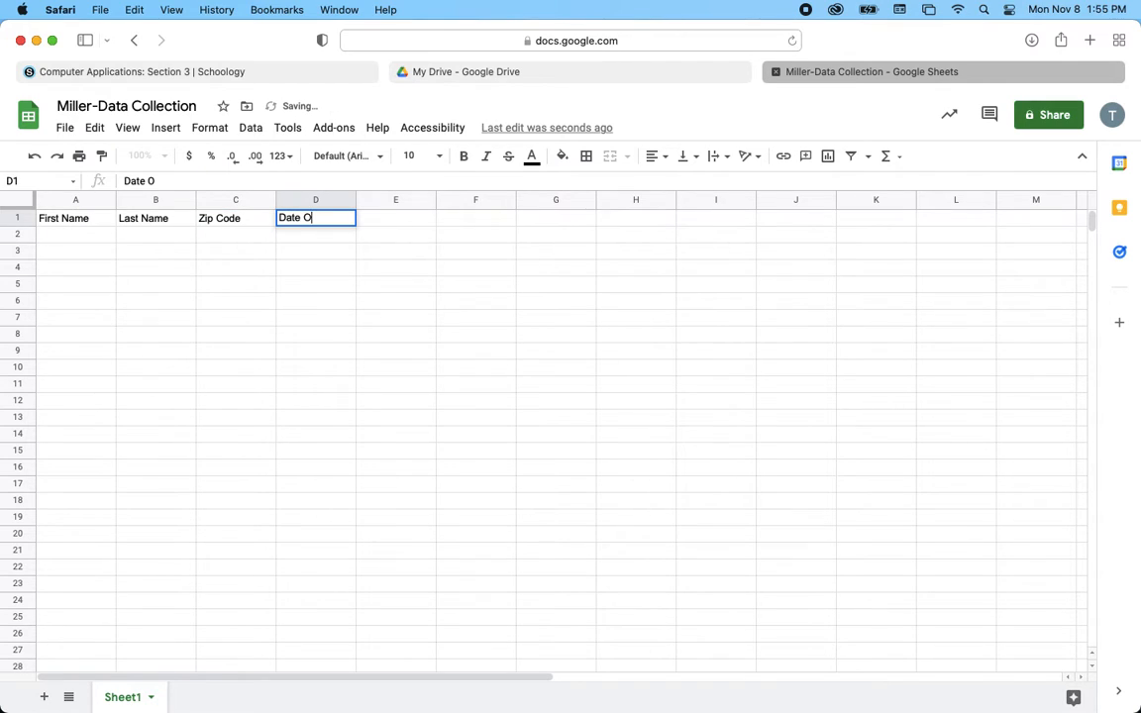
pyautogui.press('BackSpace')
pyautogui.write('of Birth')
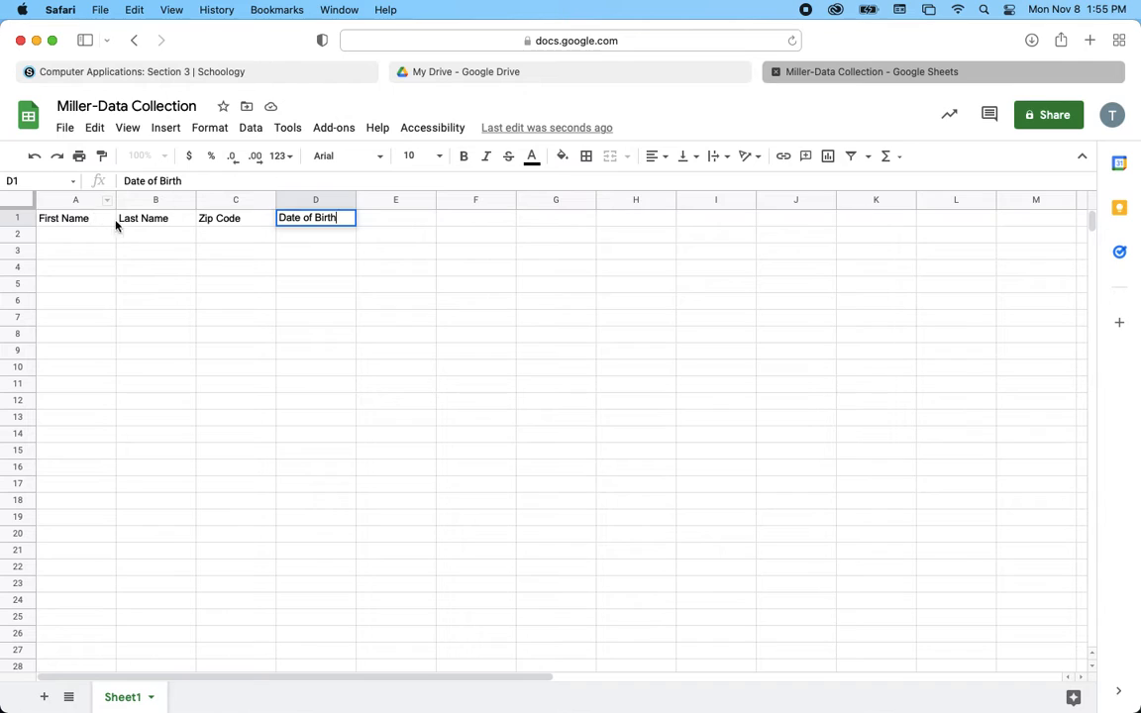
pyautogui.click(383, 227)
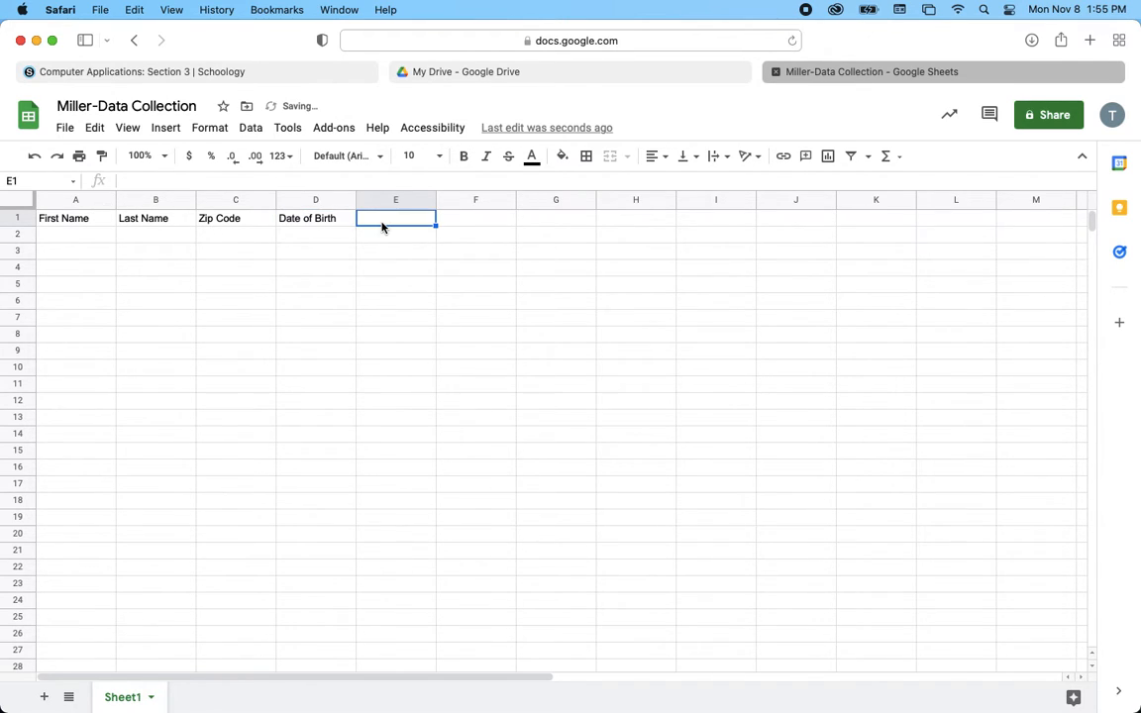
# - Add the headers 'Favorite Color', 'Favorite Season', 'Favorite Pop (Soda)' and 'Shoe Size' in E1 through H1
pyautogui.write('Favor')
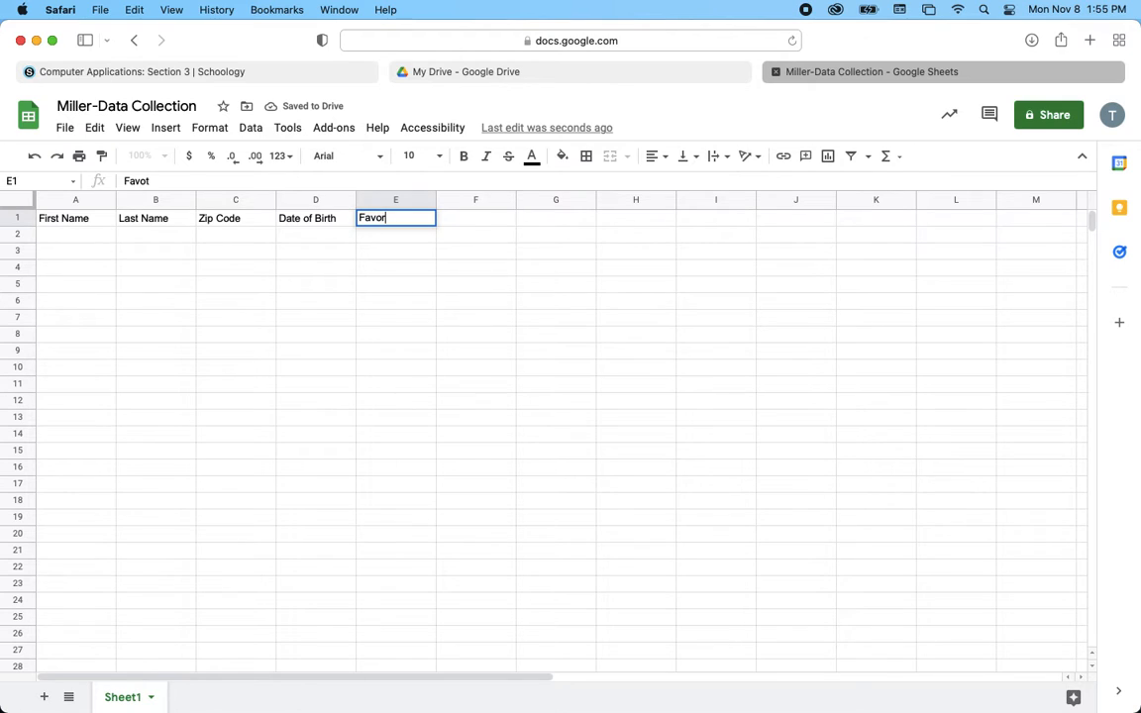
pyautogui.write('ite Color')
pyautogui.press('Tab')
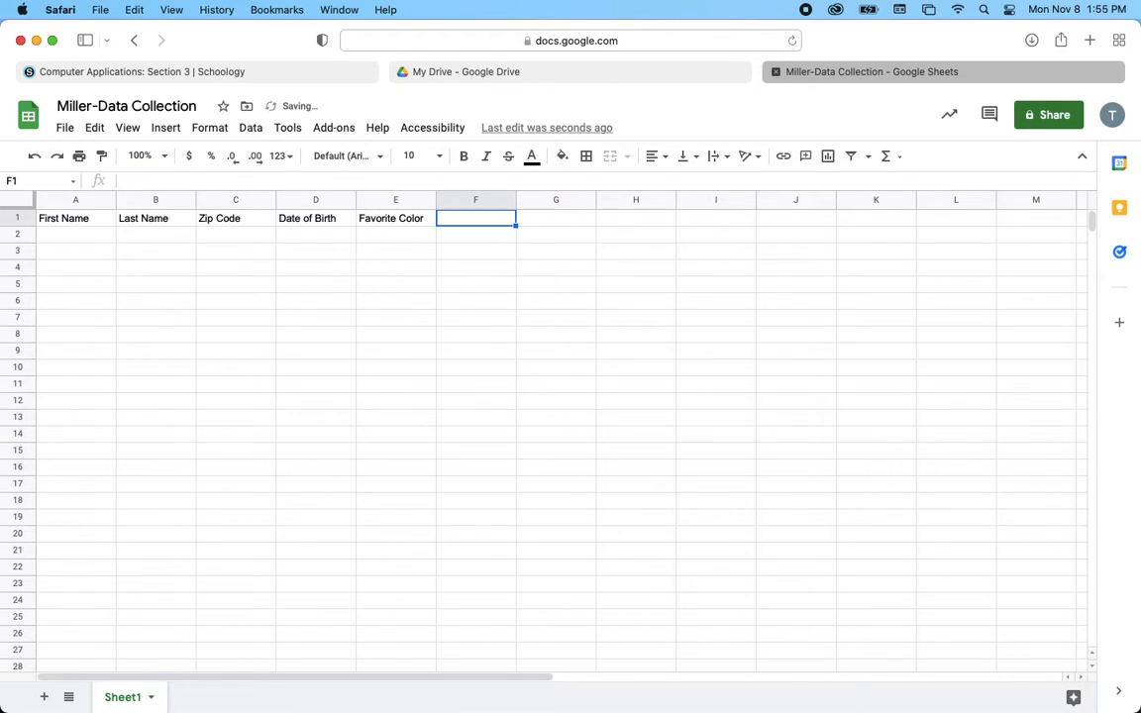
pyautogui.write('Favorite')
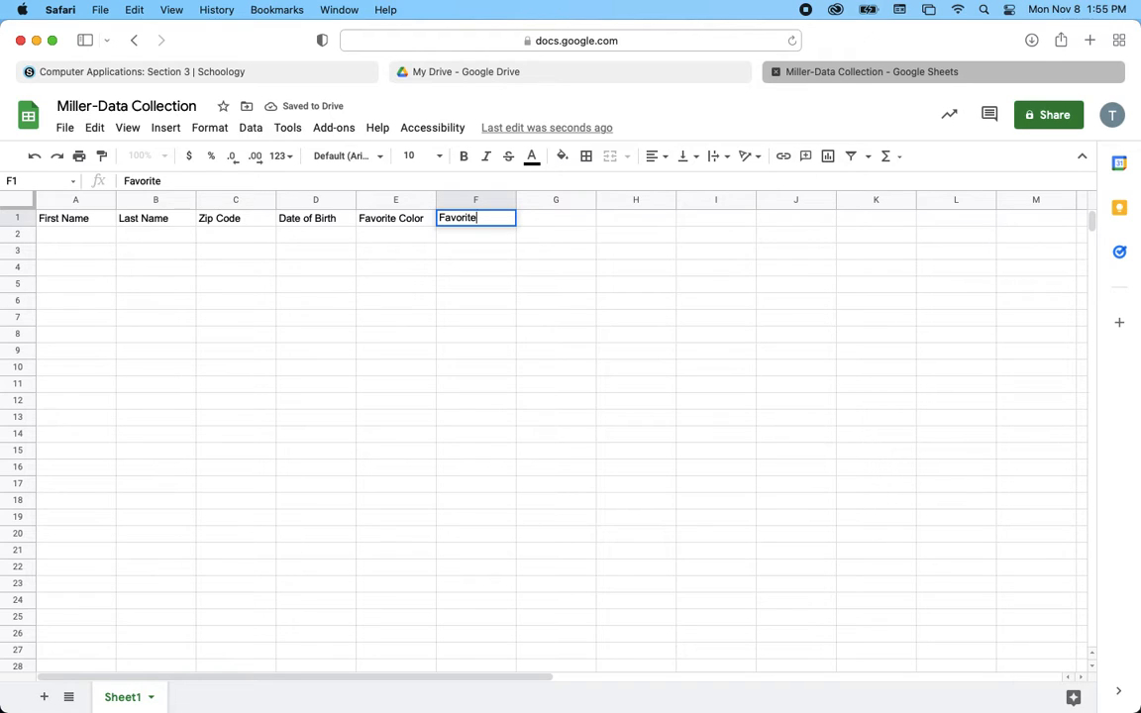
pyautogui.write(' Season')
pyautogui.press('Tab')
pyautogui.write('Fa')
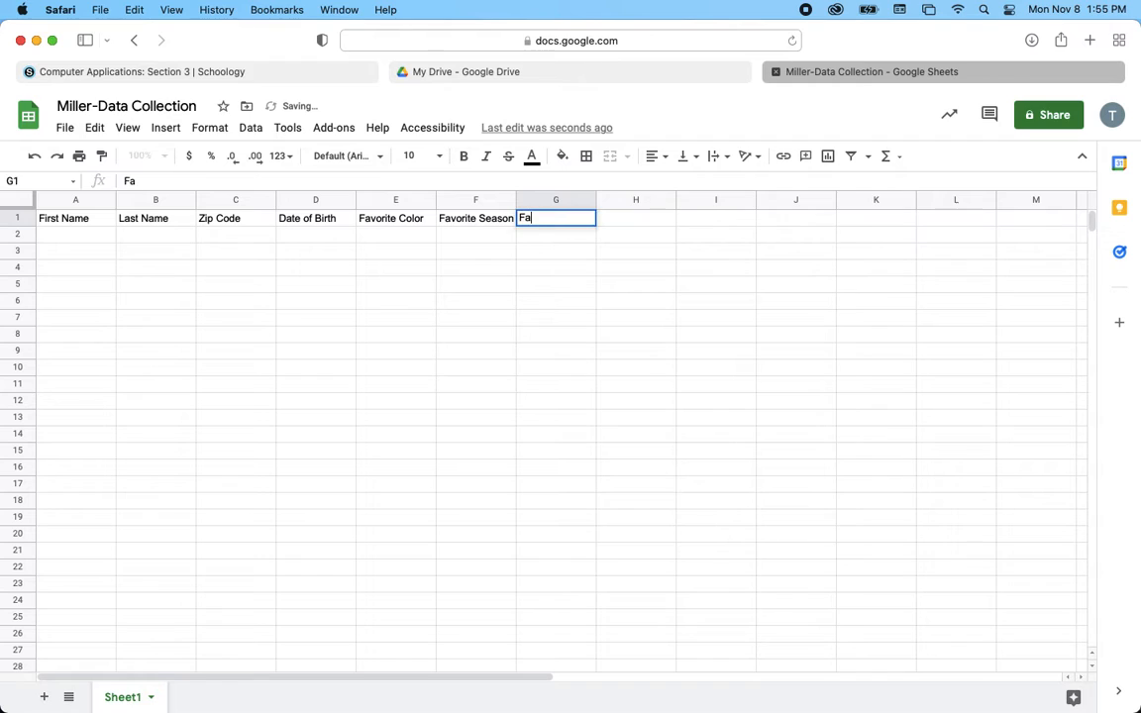
pyautogui.write('vorite ')
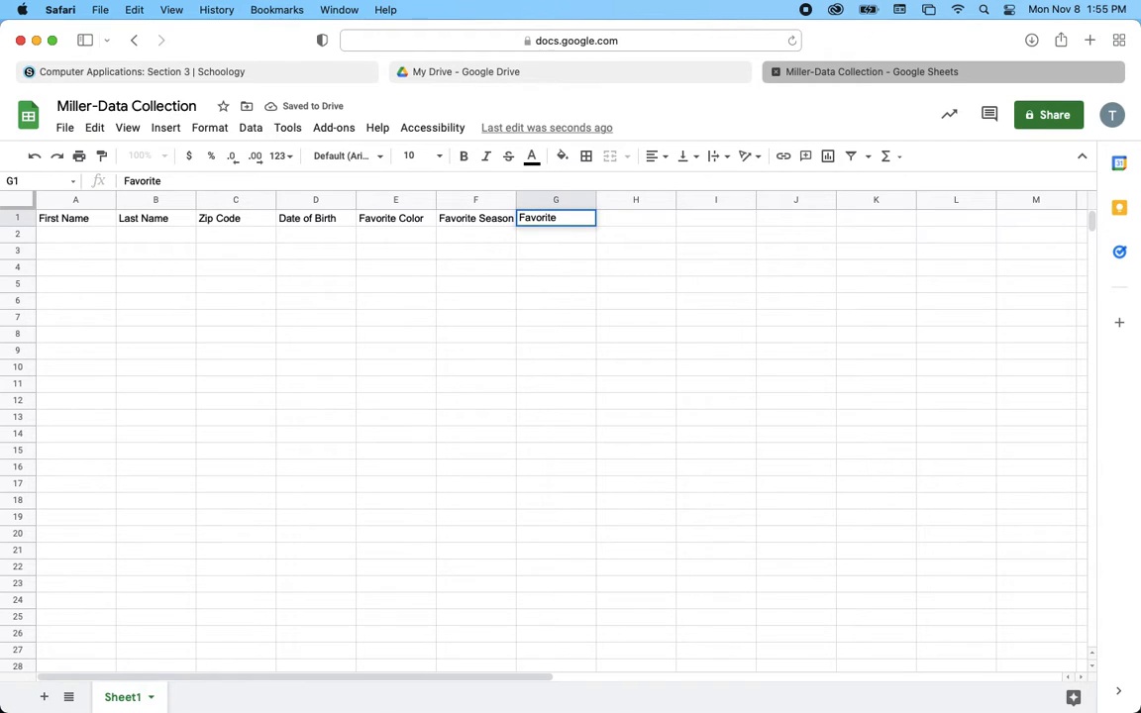
pyautogui.write('Pop (Soda)')
pyautogui.press('Tab')
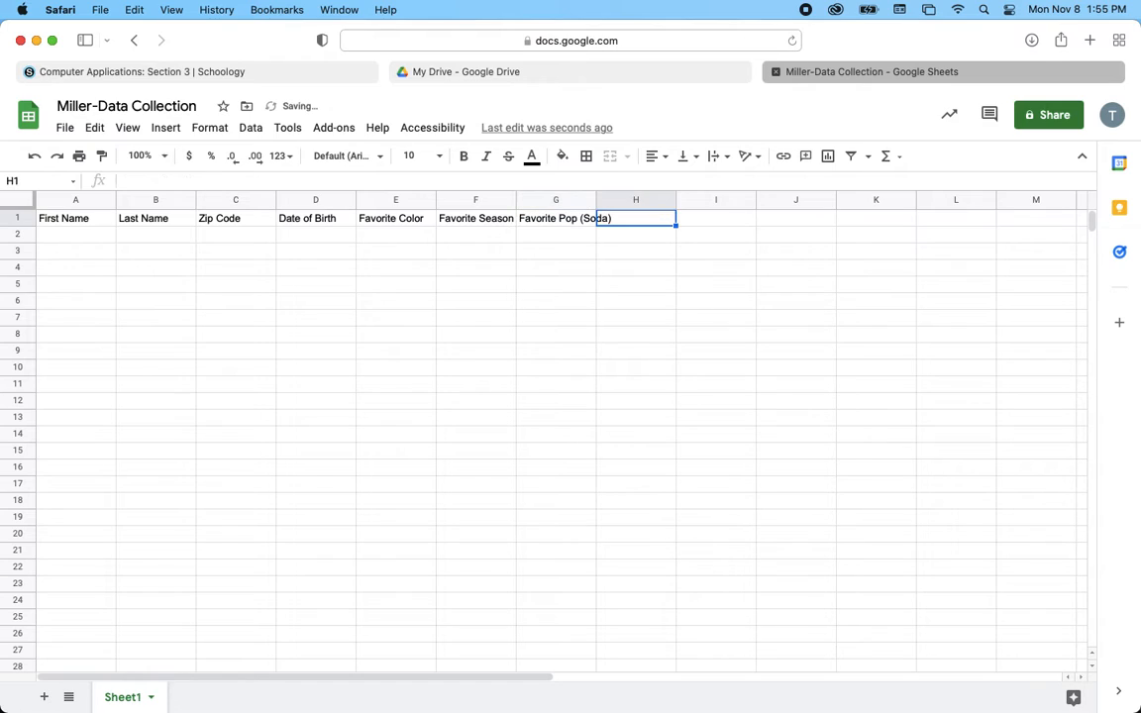
pyautogui.write('Shoe Size')
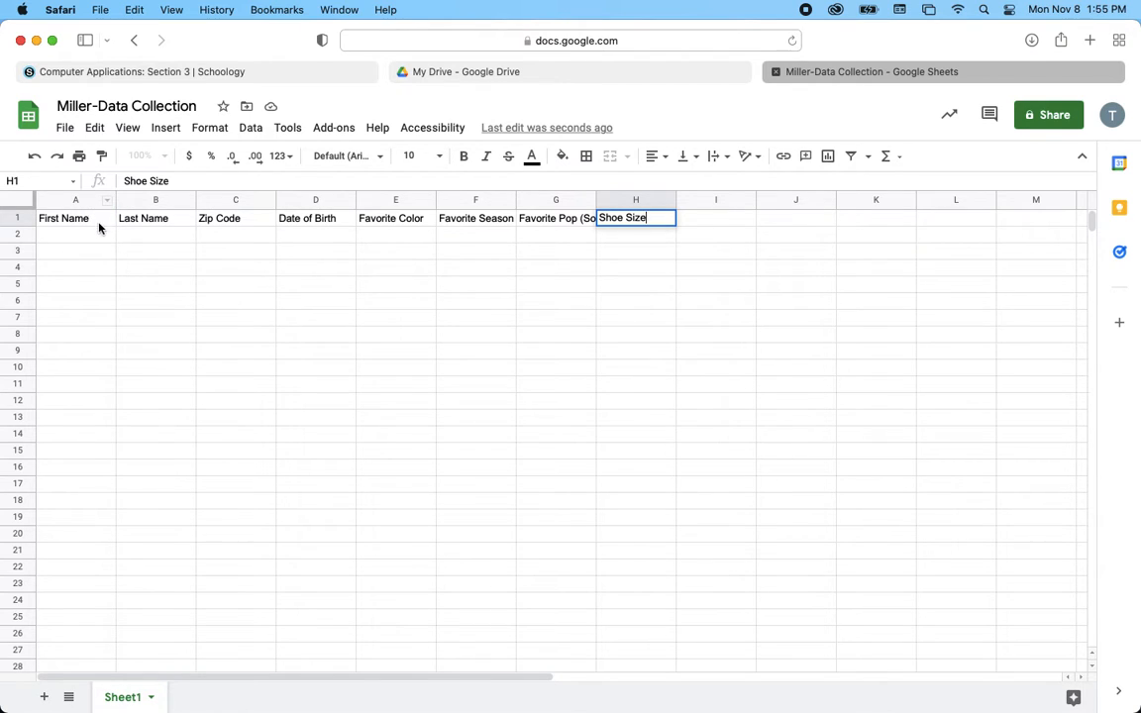
# - Fit columns A, B, C, G and H to their headers, then select A1:H35
pyautogui.moveTo(115, 199); pyautogui.dragTo(94, 199)
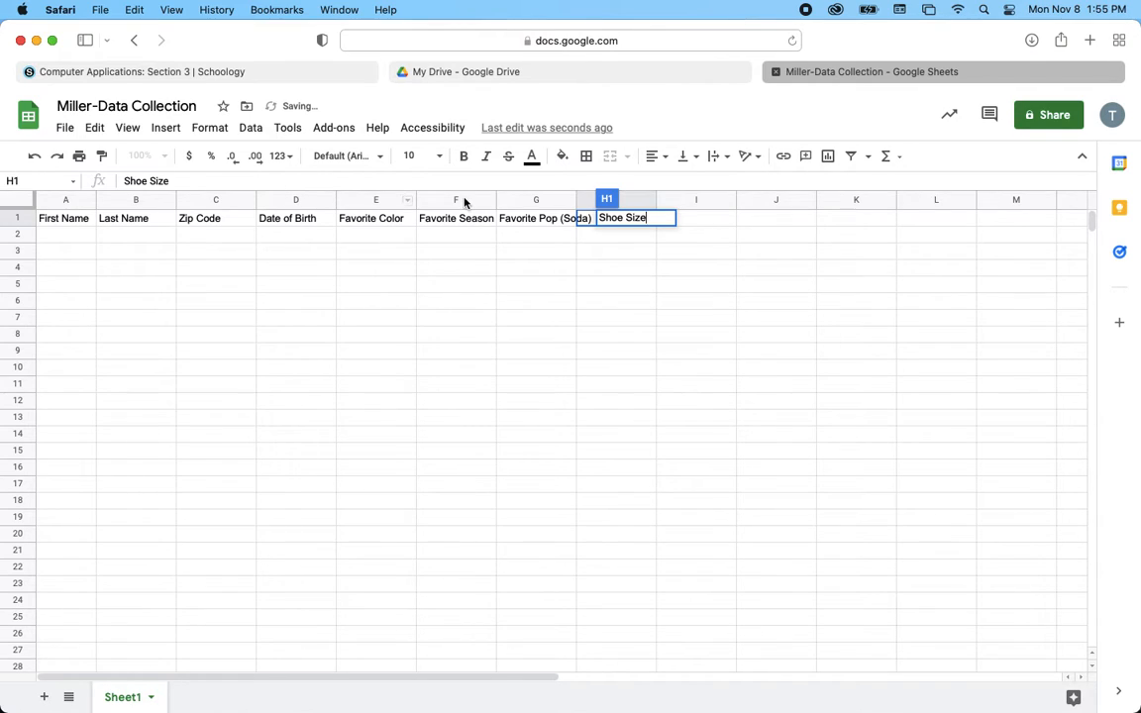
pyautogui.click(555, 221)
pyautogui.click(597, 239)
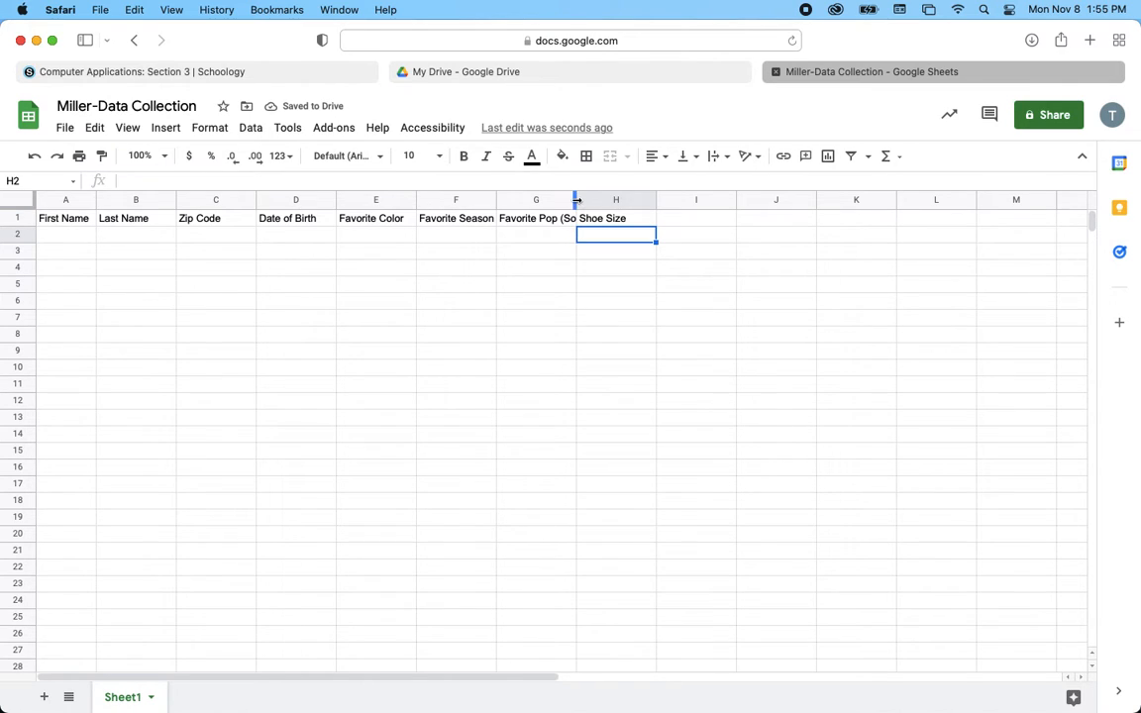
pyautogui.moveTo(577, 201); pyautogui.dragTo(675, 200)
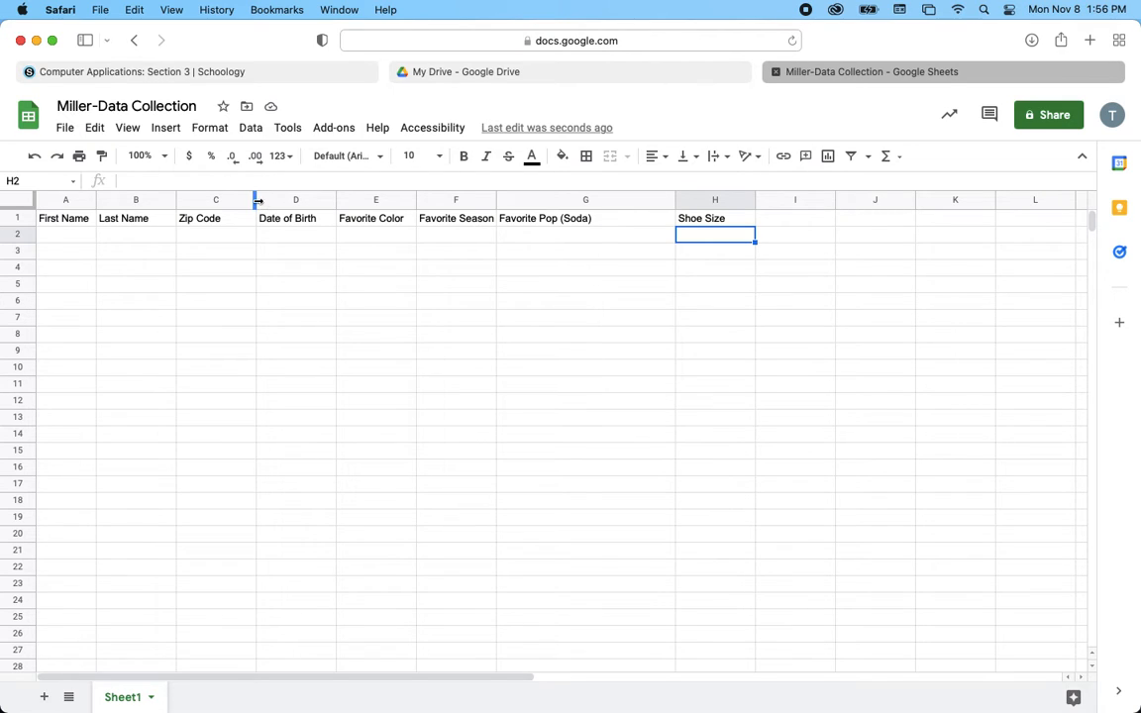
pyautogui.moveTo(257, 201); pyautogui.dragTo(224, 201)
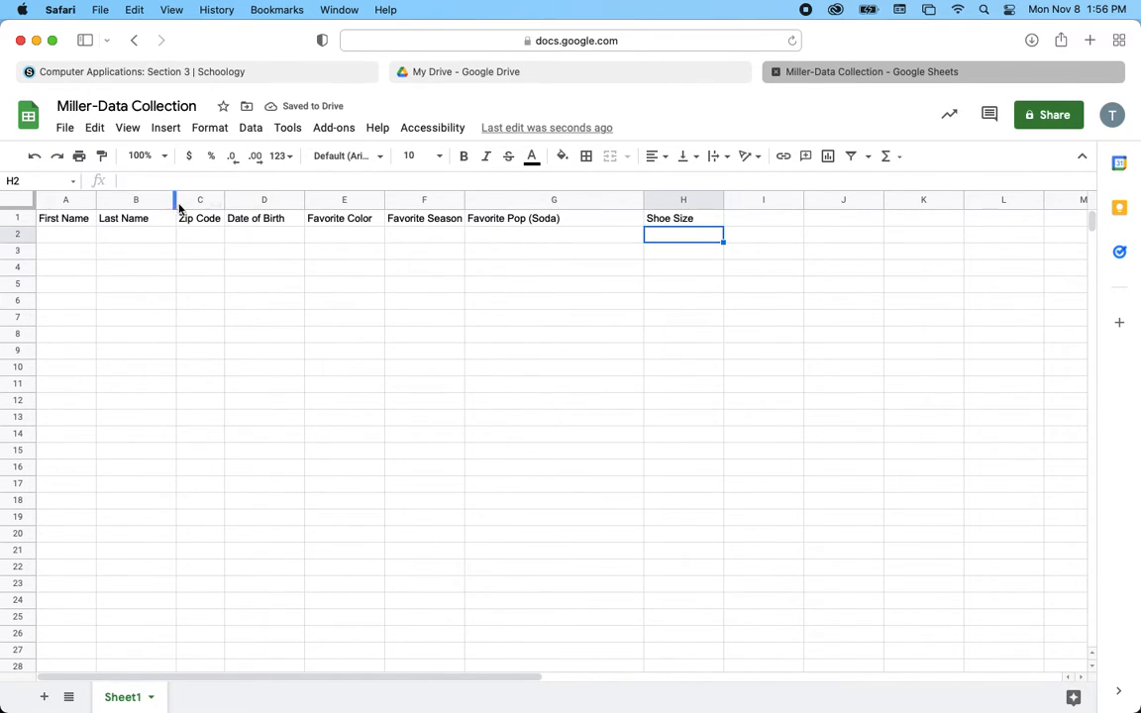
pyautogui.moveTo(175, 199); pyautogui.dragTo(153, 199)
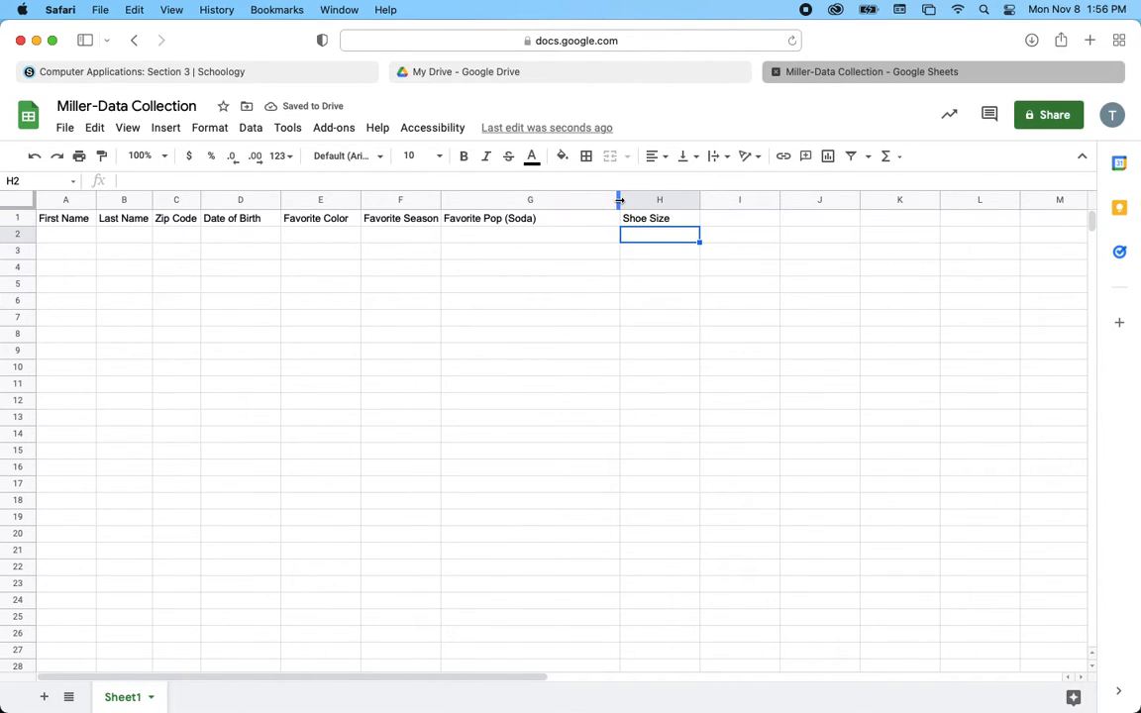
pyautogui.moveTo(619, 201); pyautogui.dragTo(539, 201)
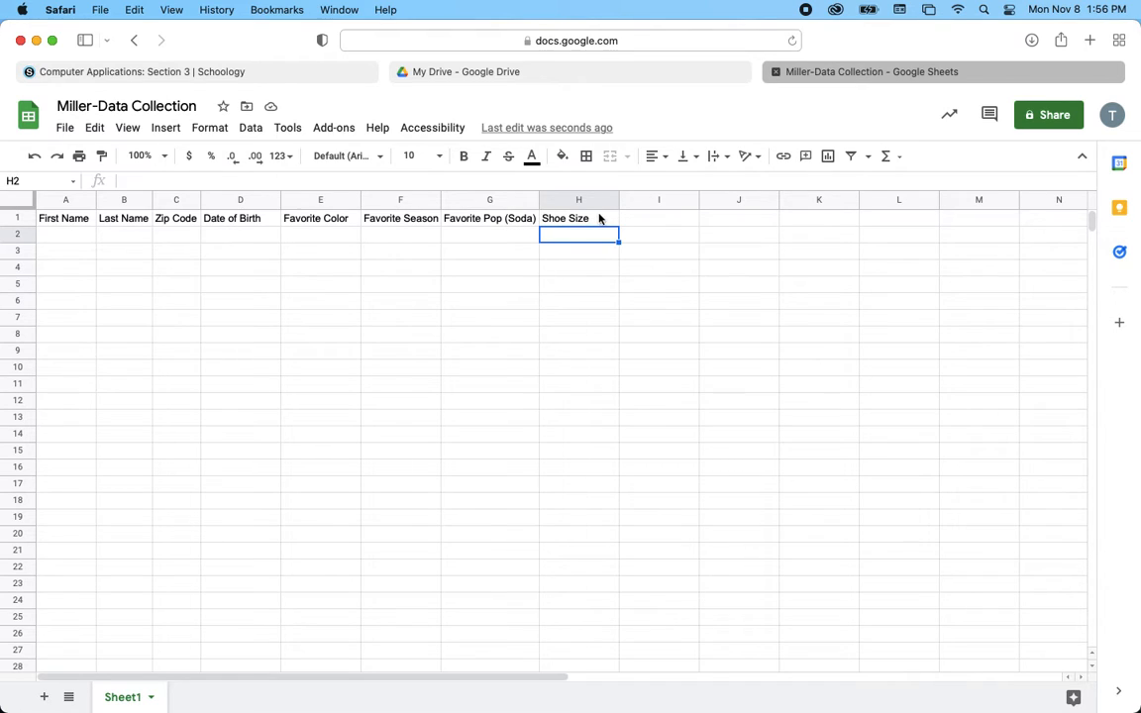
pyautogui.moveTo(618, 210); pyautogui.dragTo(592, 210)
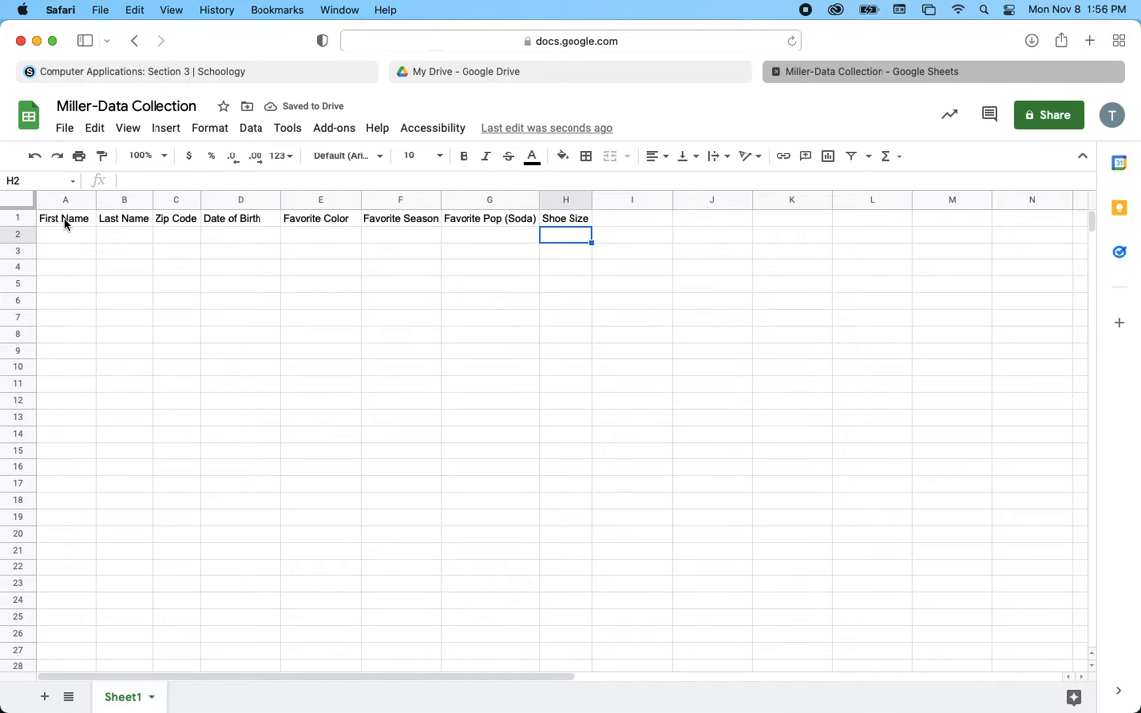
pyautogui.moveTo(65, 224); pyautogui.dragTo(565, 574)
# - Apply green alternating row colours with a header band to A1:H35
pyautogui.scroll(5, 564, 573)
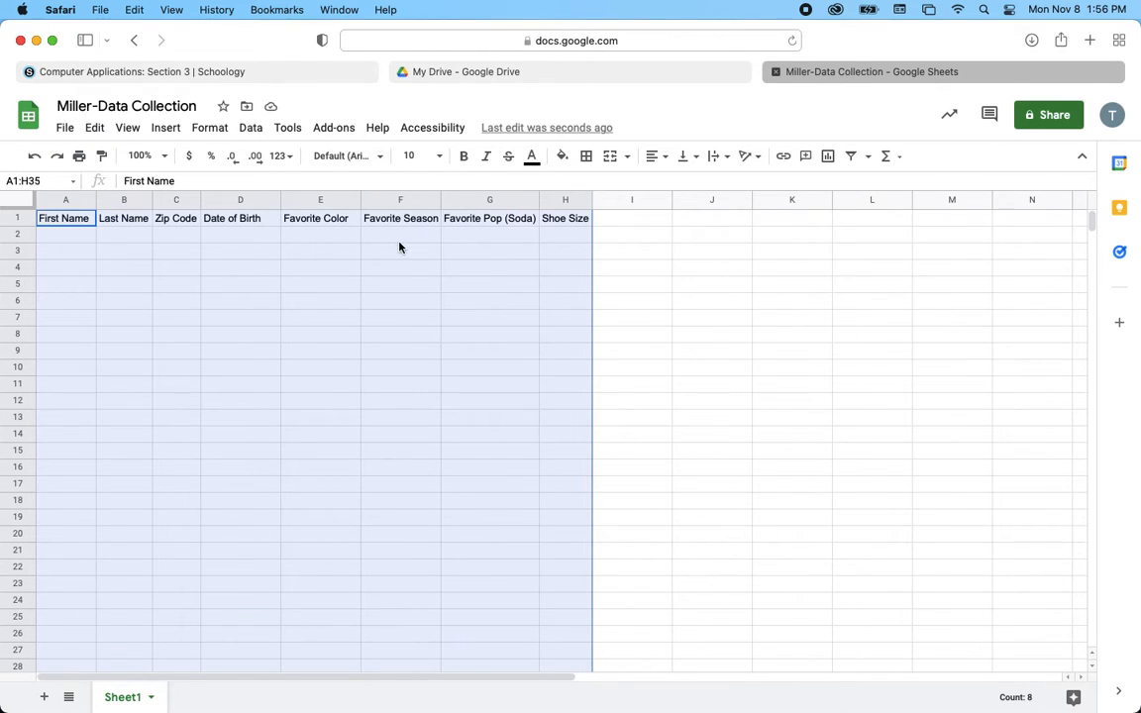
pyautogui.click(210, 128)
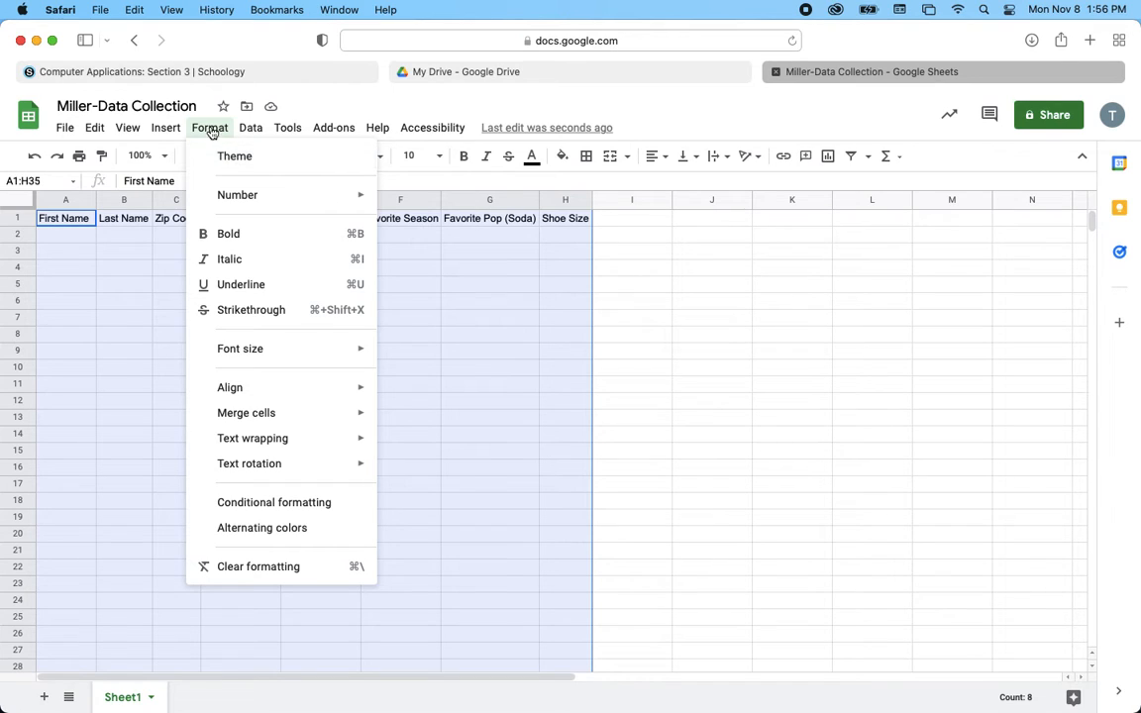
pyautogui.click(282, 535)
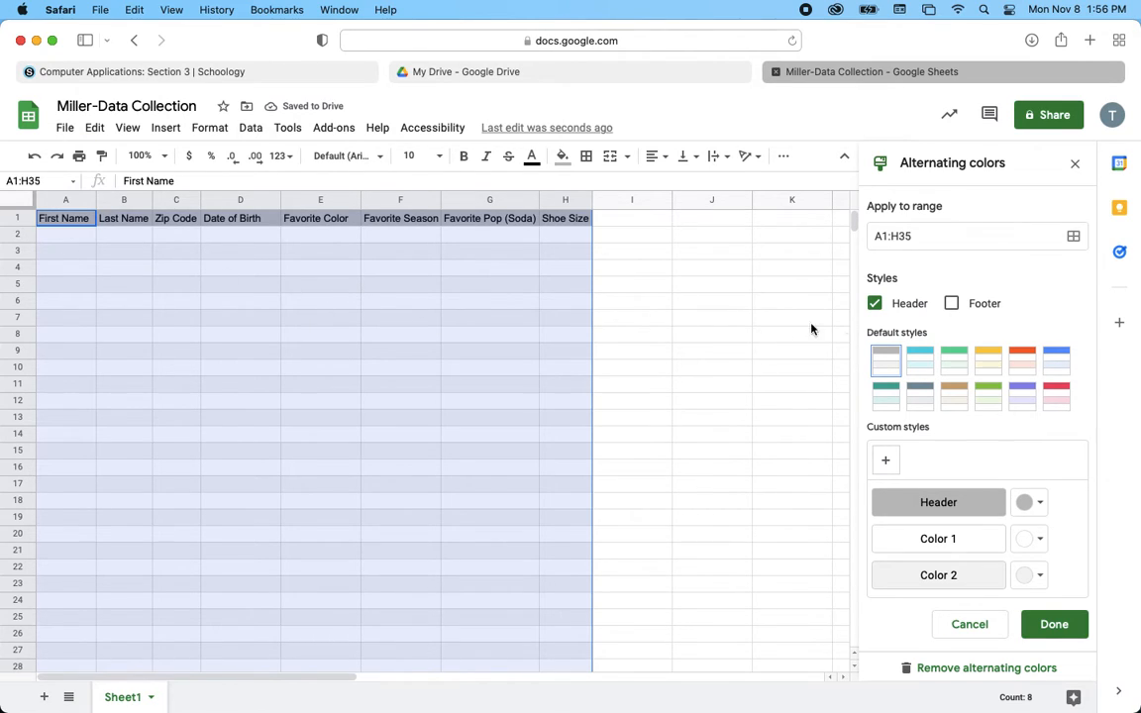
pyautogui.click(875, 304)
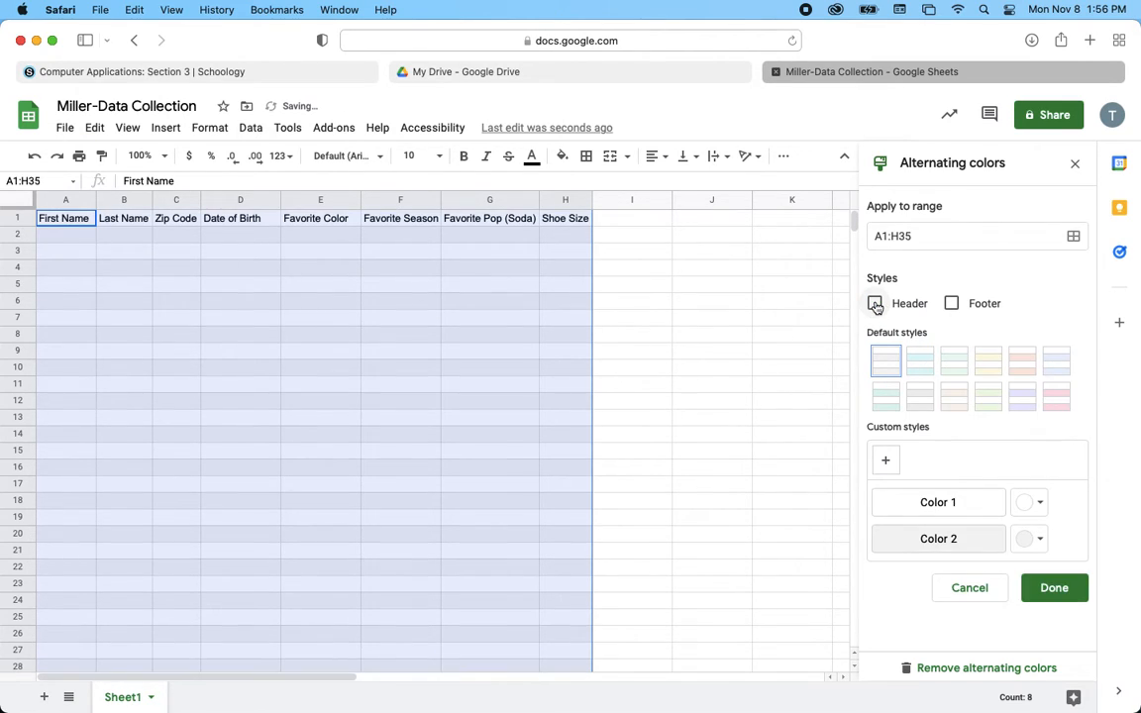
pyautogui.click(875, 304)
pyautogui.click(876, 304)
pyautogui.click(875, 304)
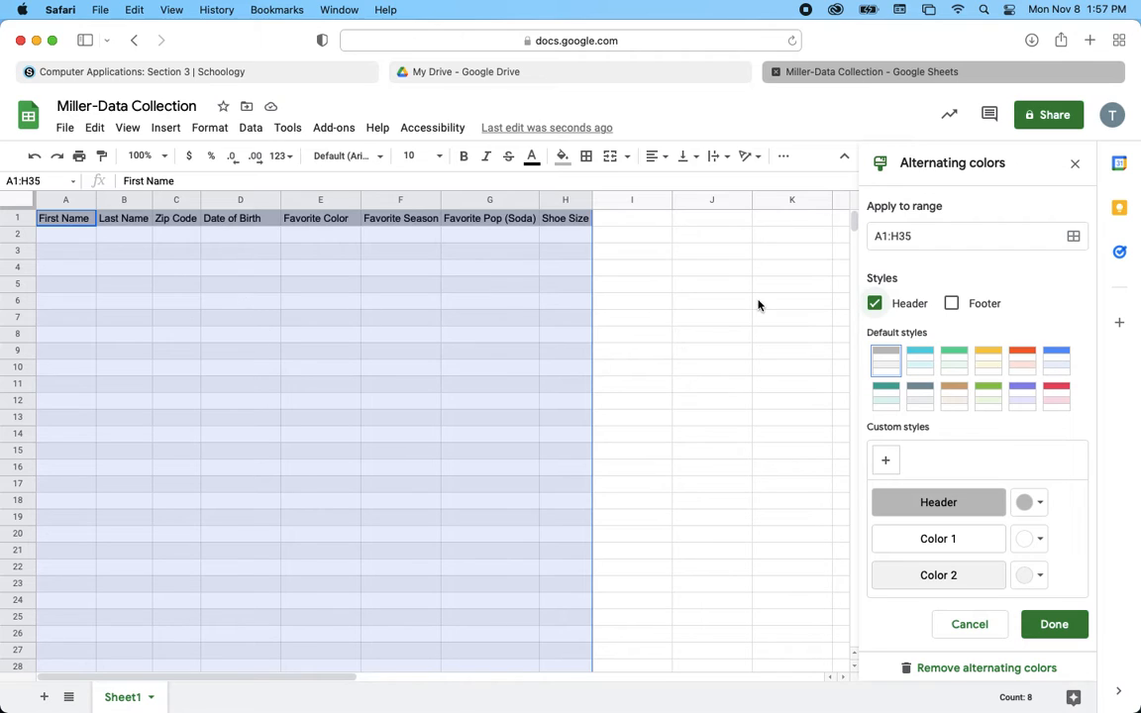
pyautogui.click(1019, 373)
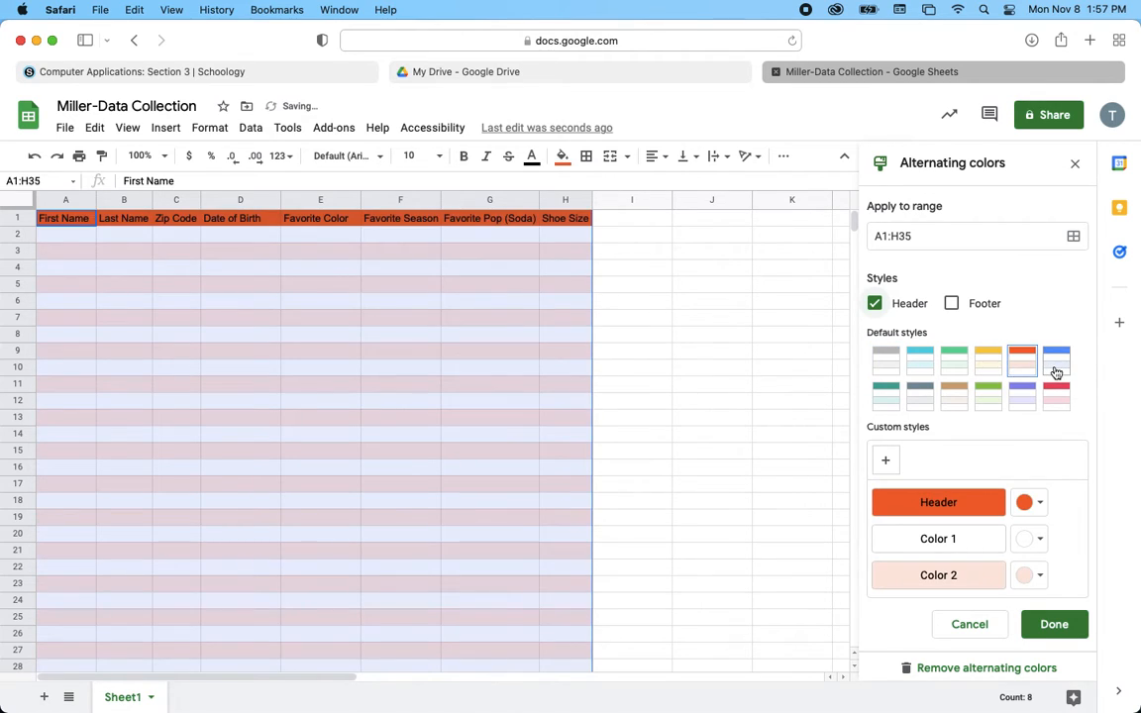
pyautogui.click(1056, 371)
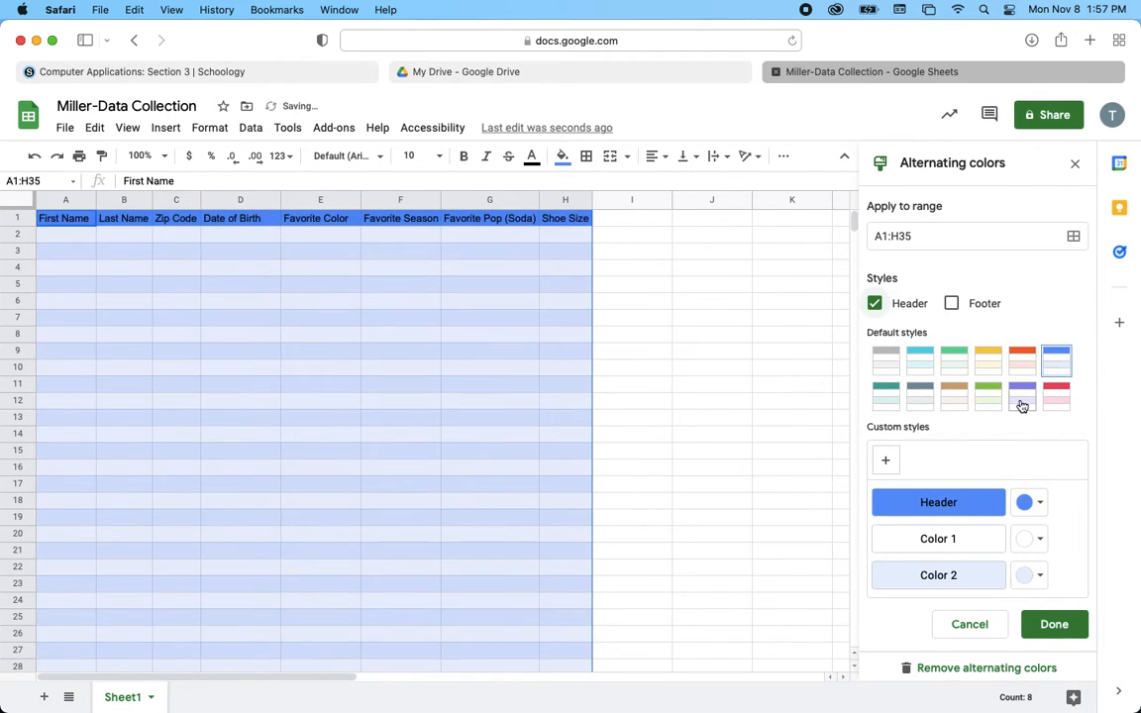
pyautogui.click(988, 396)
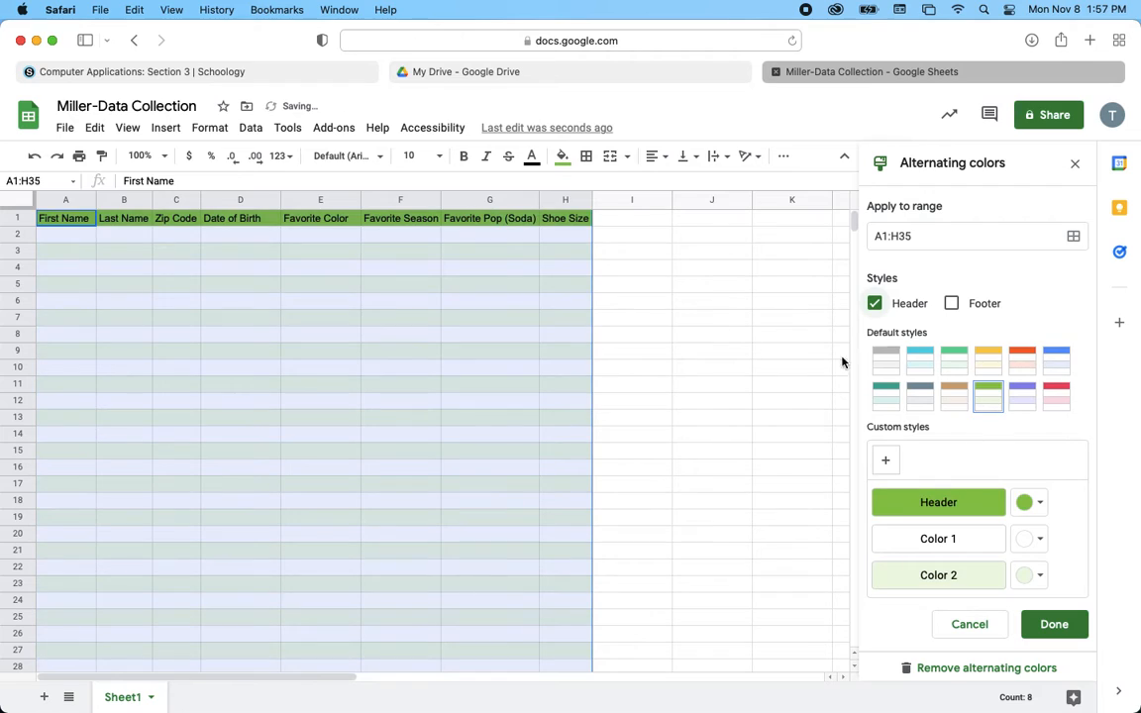
pyautogui.click(69, 239)
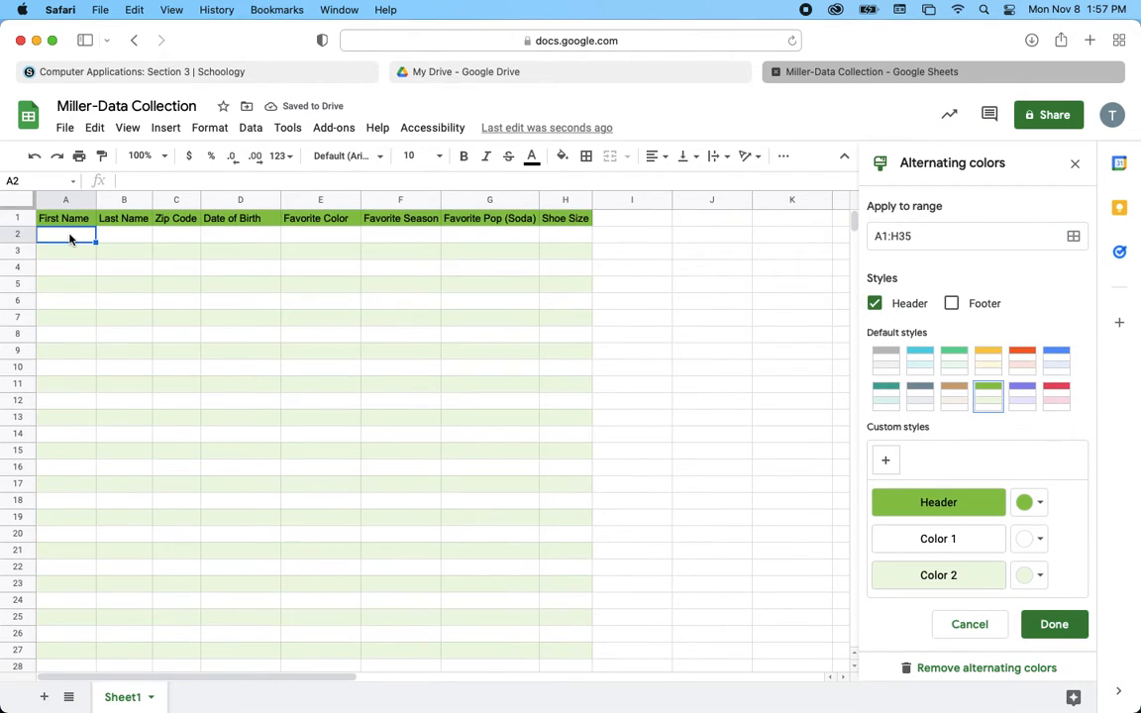
# - Make the header cells A1 through H1 bold
pyautogui.moveTo(58, 218); pyautogui.dragTo(575, 216)
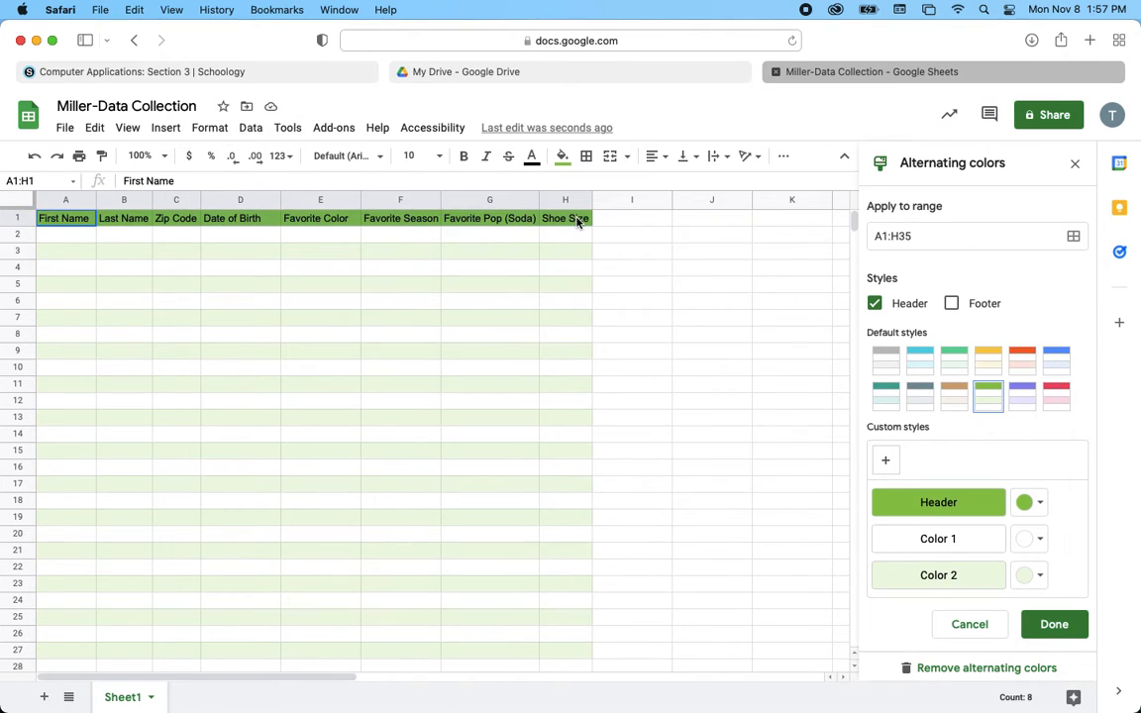
pyautogui.click(462, 156)
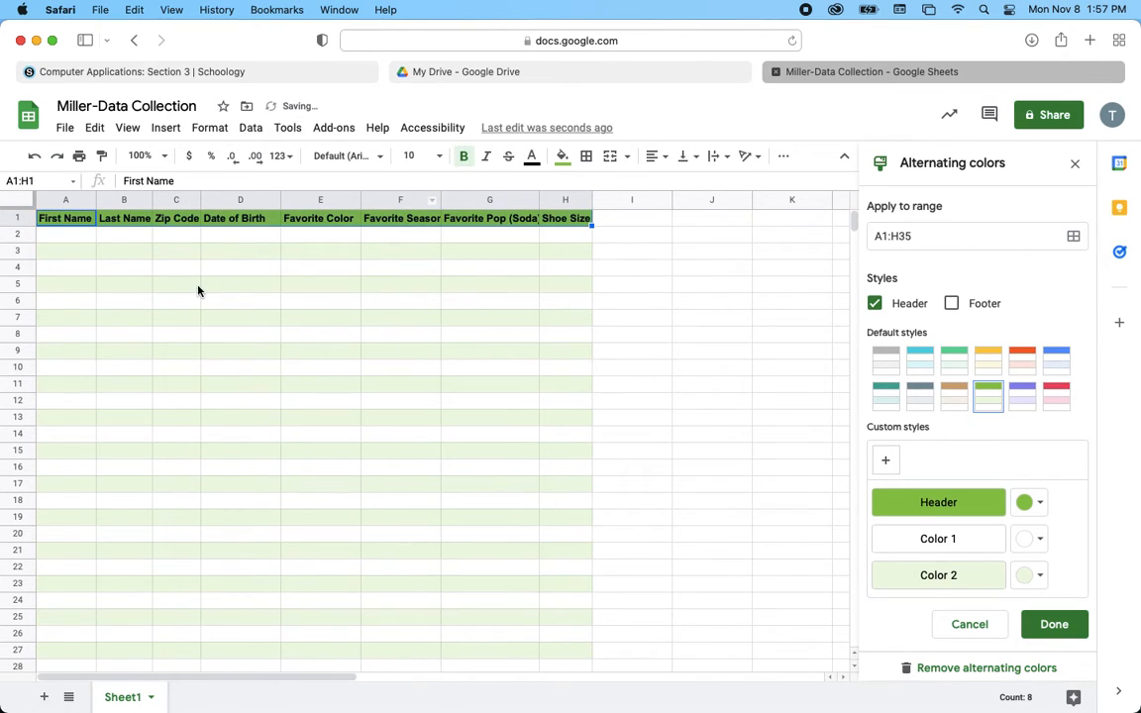
pyautogui.click(64, 234)
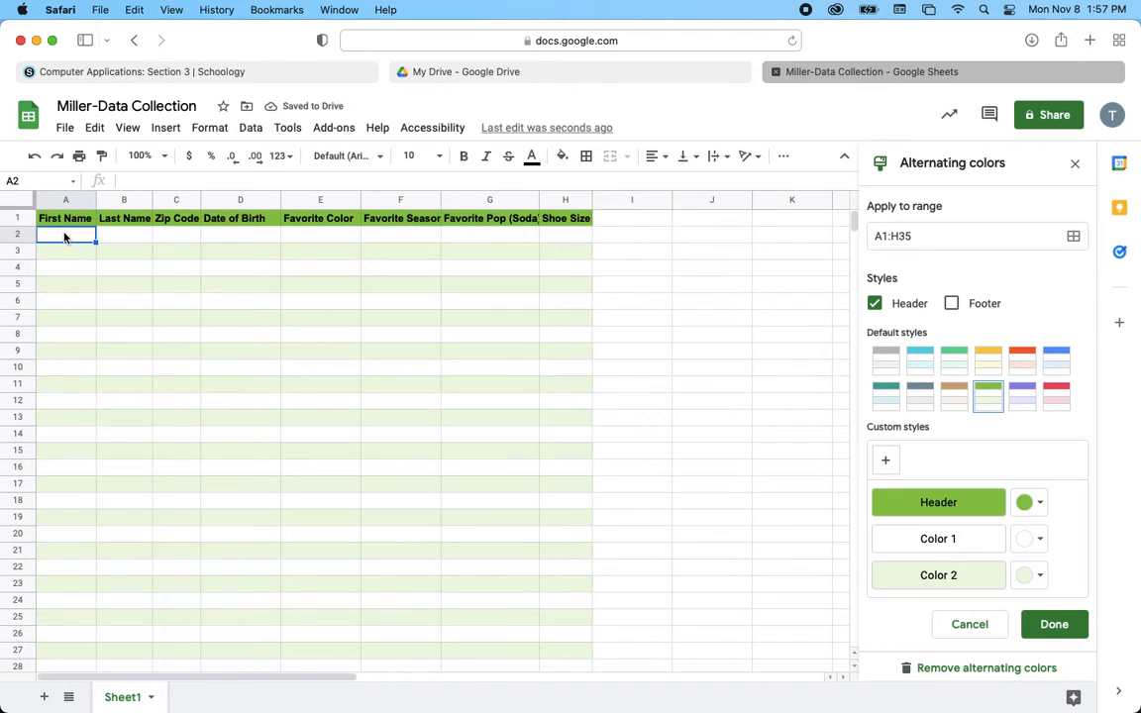
# - Share the spreadsheet with the class group as Editor, with notifications turned off
pyautogui.click(1051, 117)
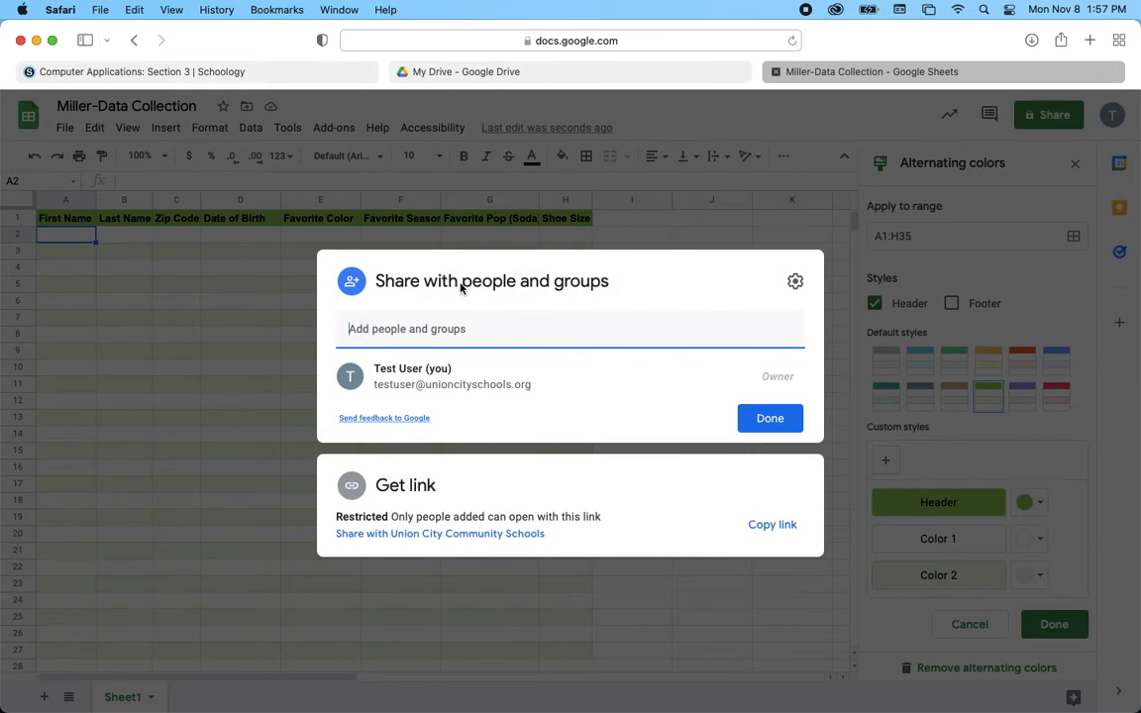
pyautogui.click(421, 331)
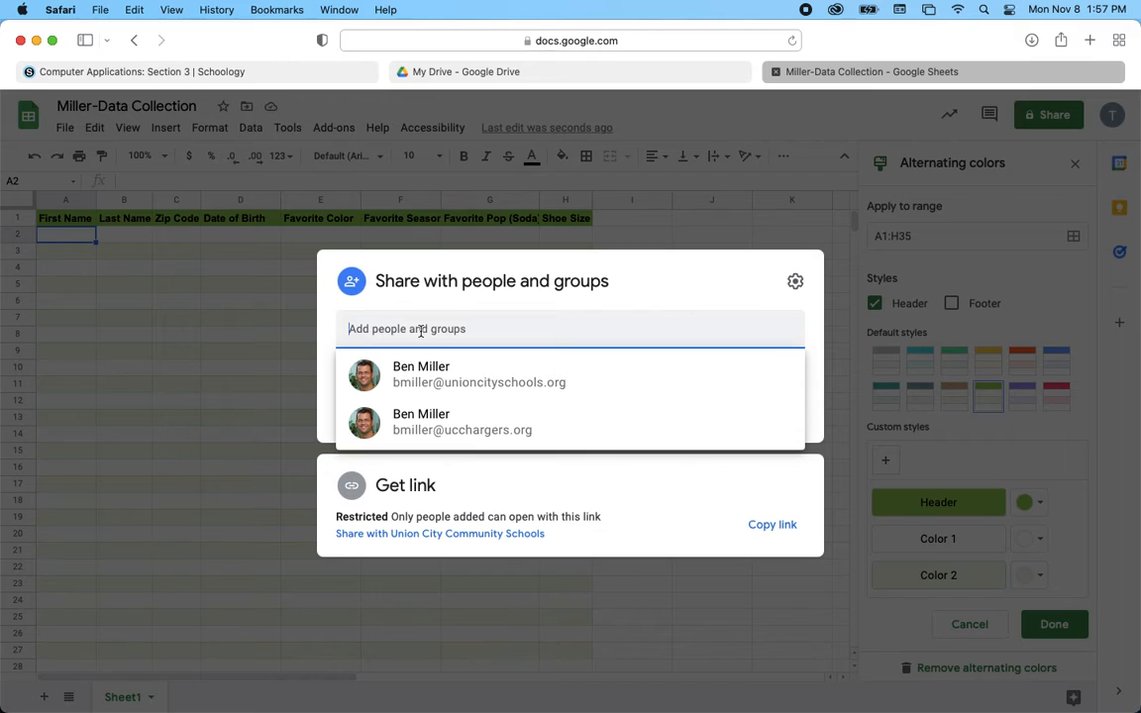
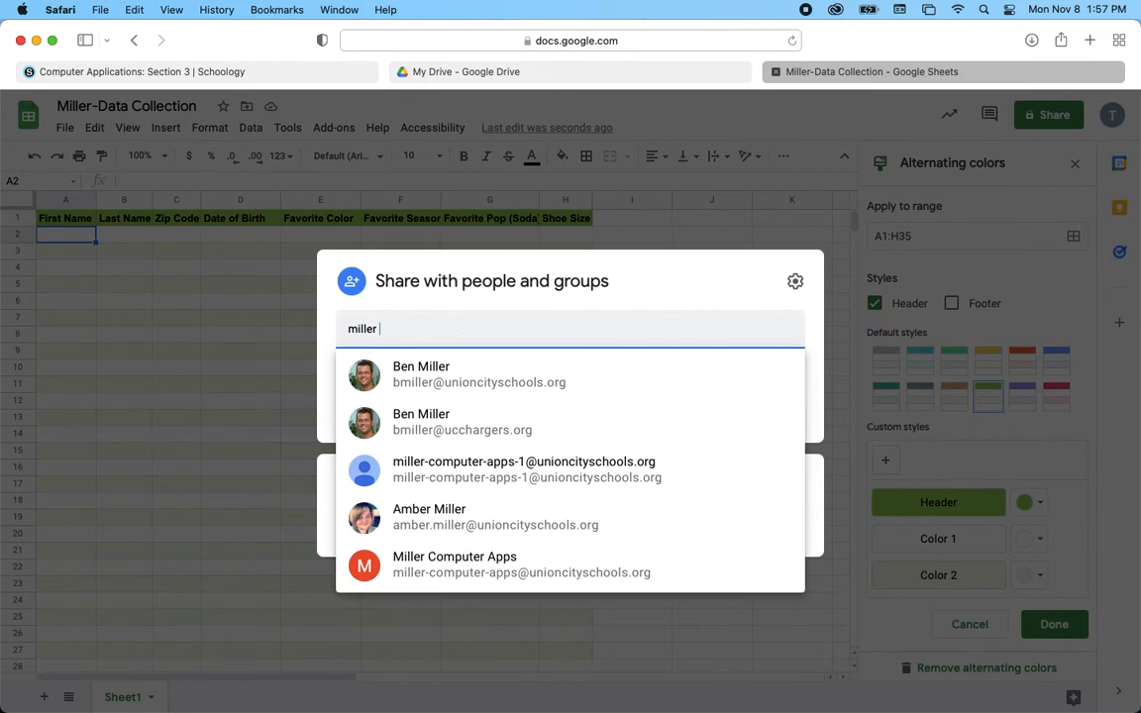
pyautogui.write(' compu')
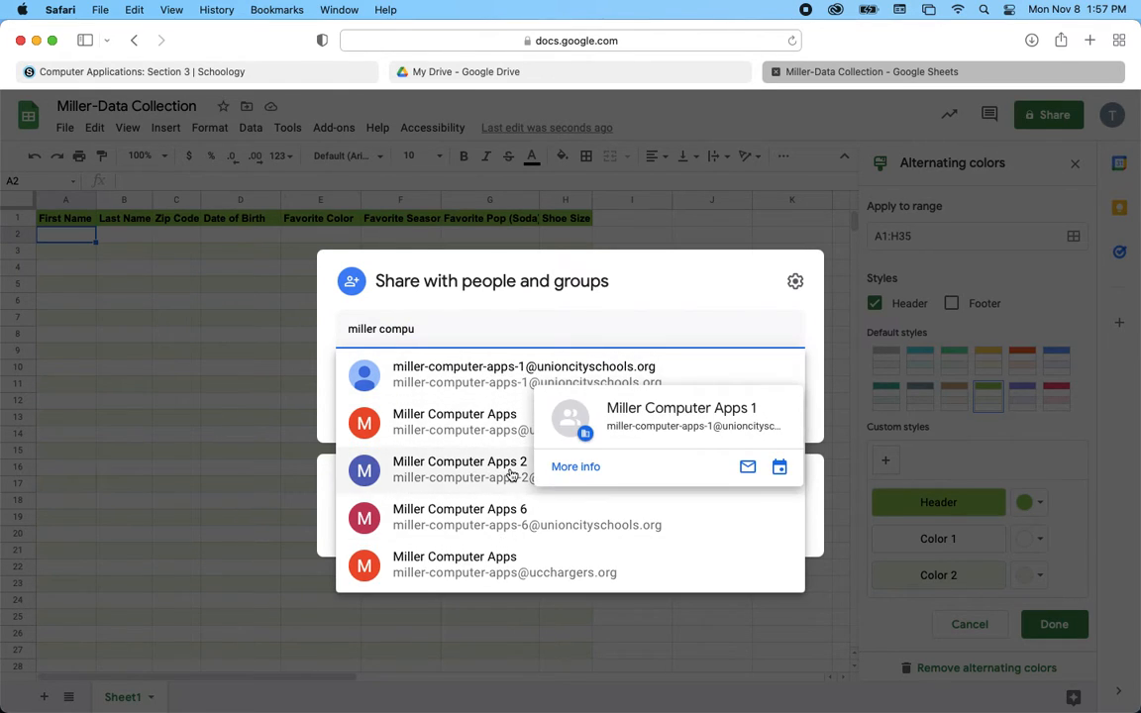
pyautogui.click(467, 376)
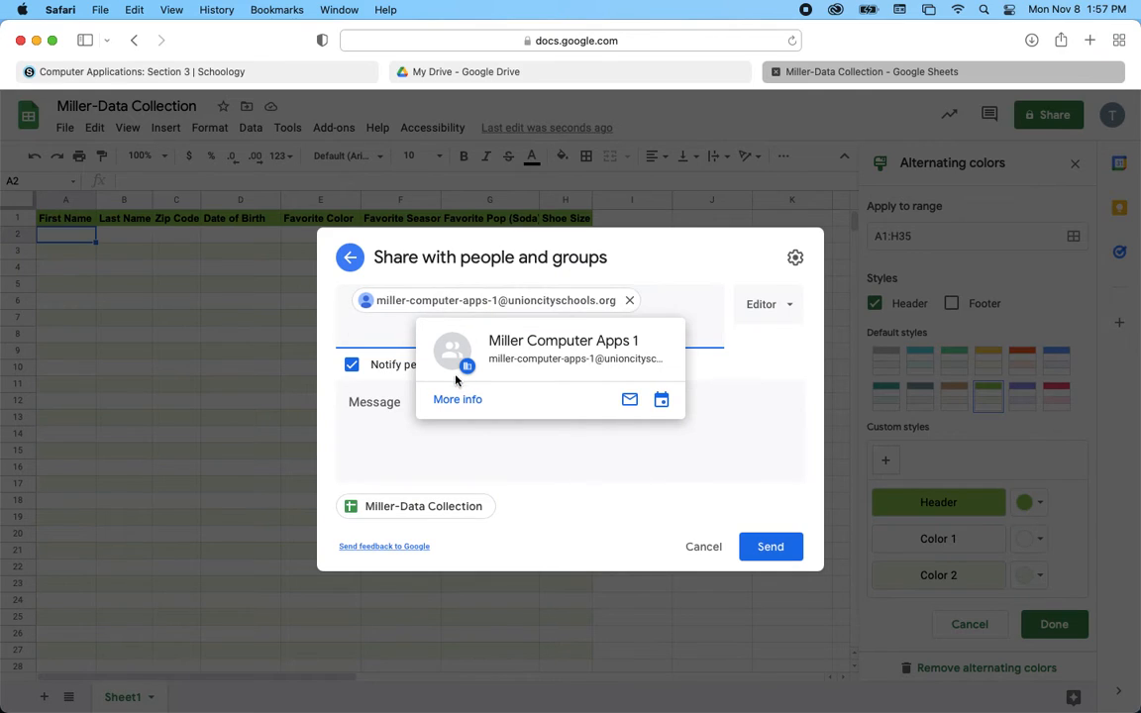
pyautogui.click(353, 370)
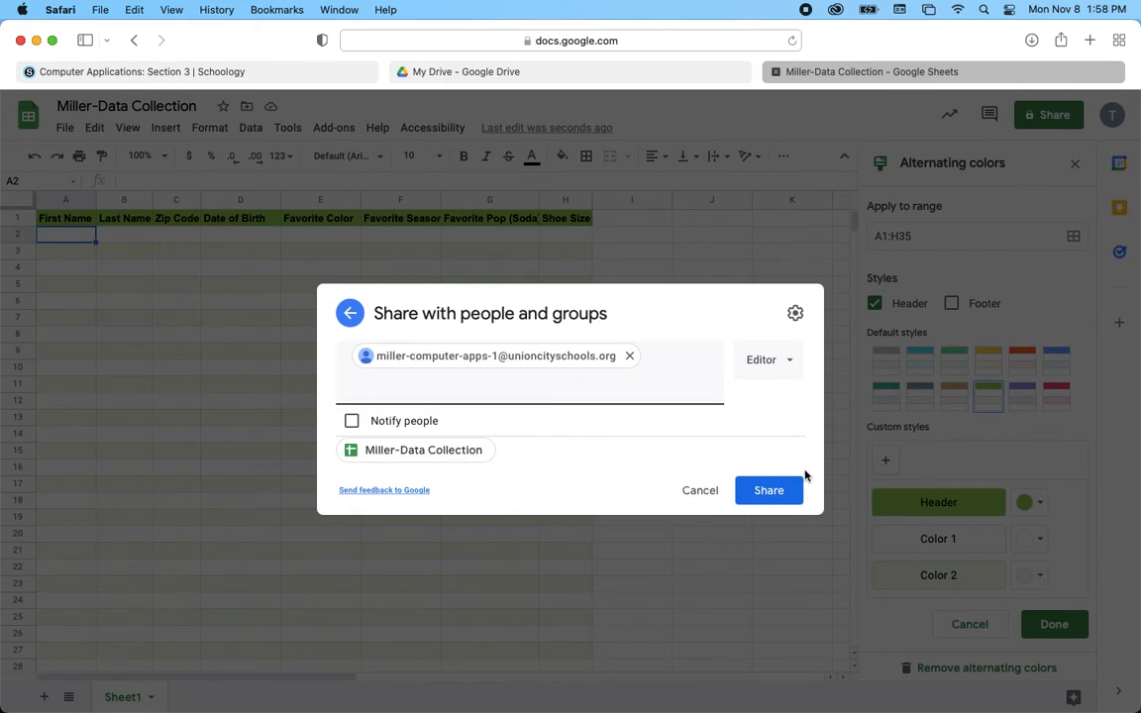
pyautogui.click(778, 492)
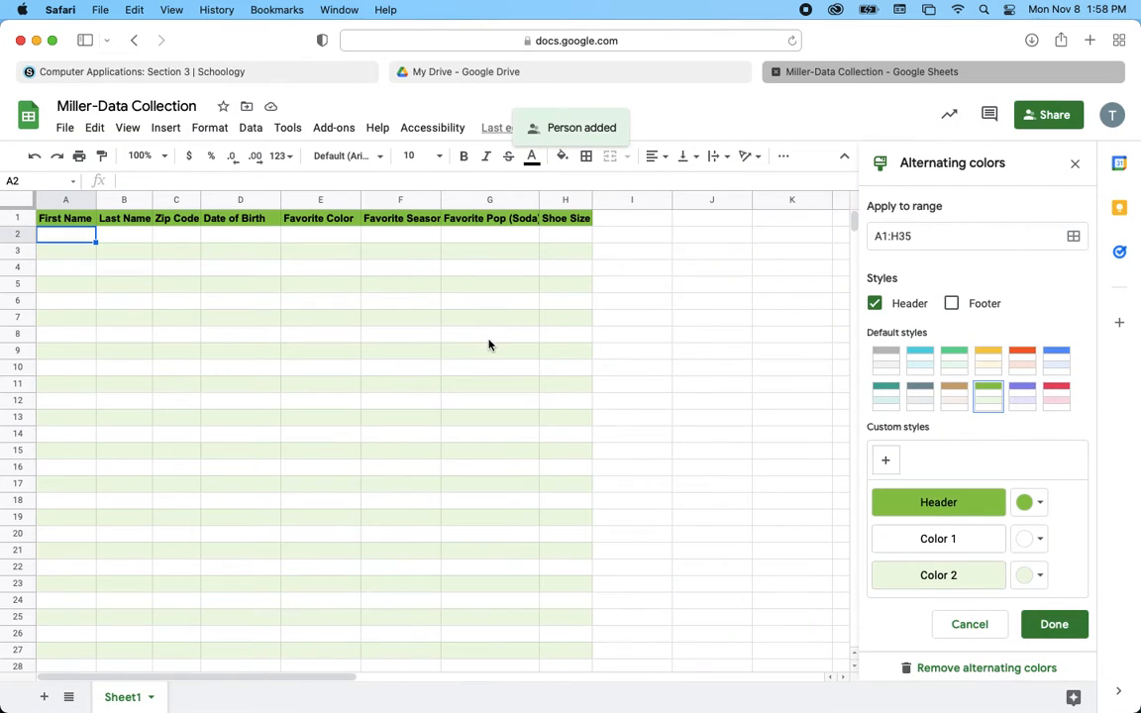
# - Browse the Shared with me files in Google Drive
pyautogui.click(486, 73)
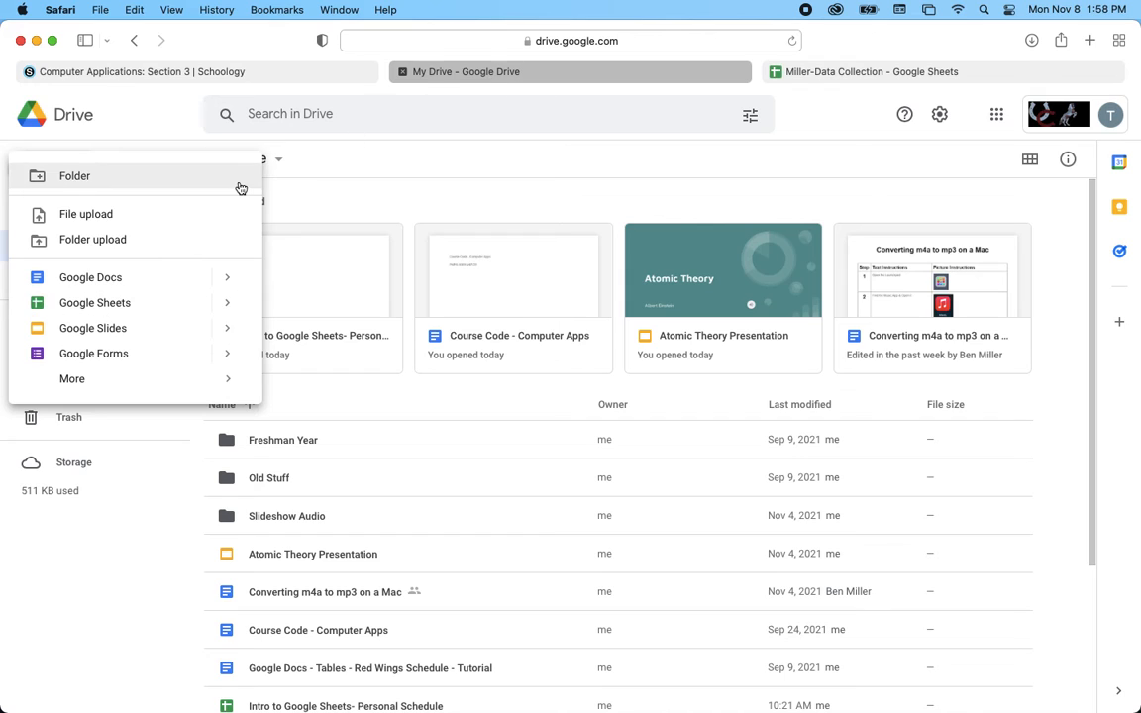
pyautogui.click(98, 518)
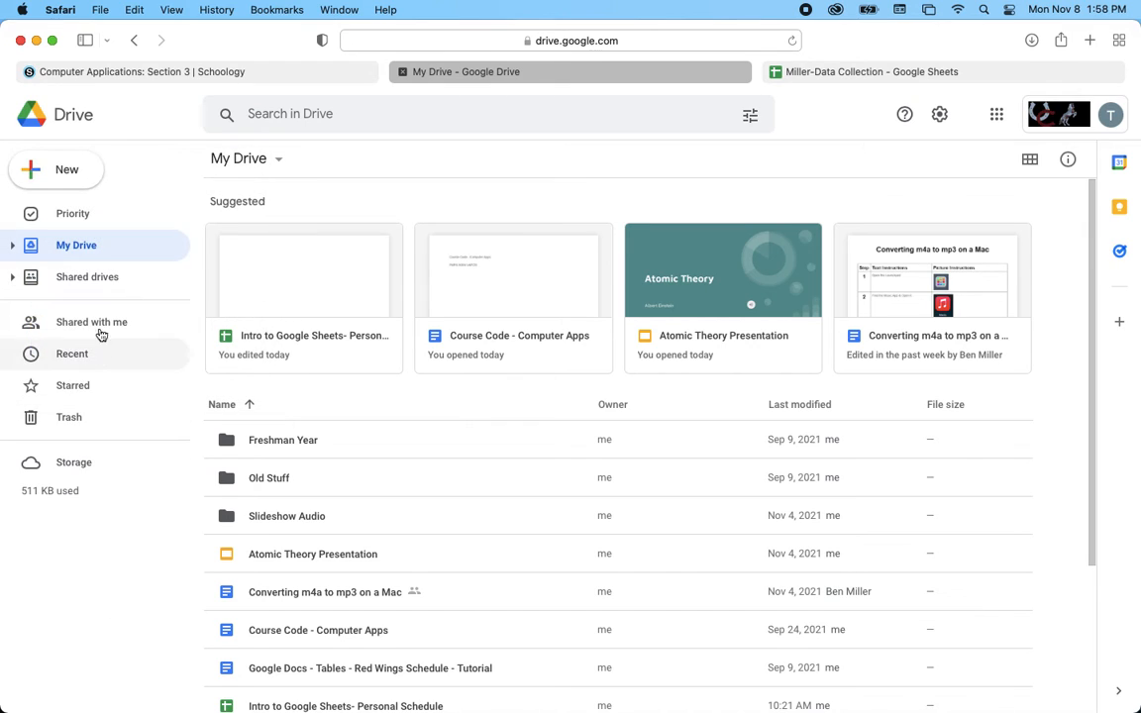
pyautogui.click(100, 325)
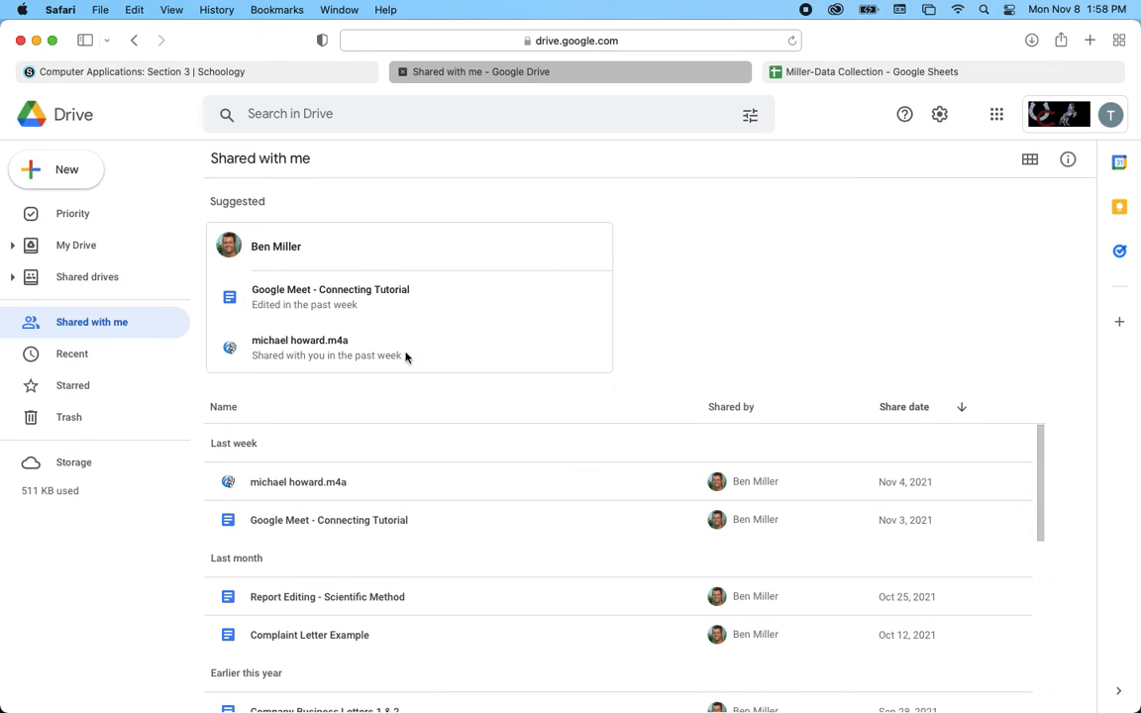
# - Remove the class group's access to the Miller-Data Collection spreadsheet and save
pyautogui.click(848, 71)
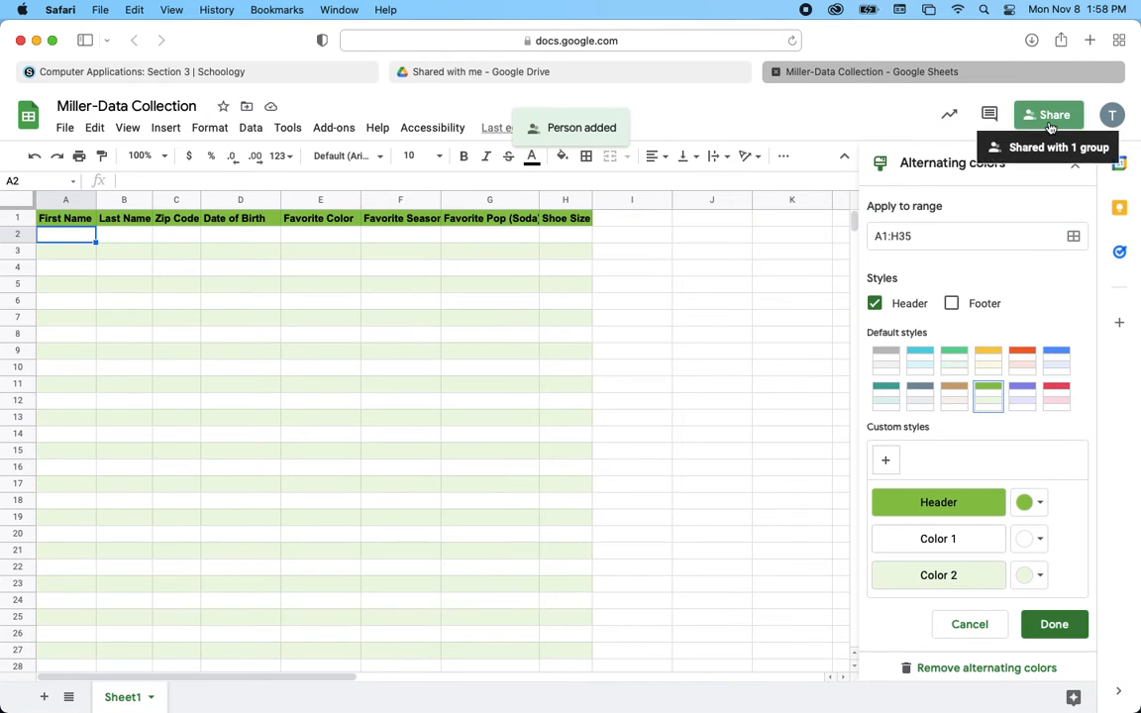
pyautogui.click(1038, 119)
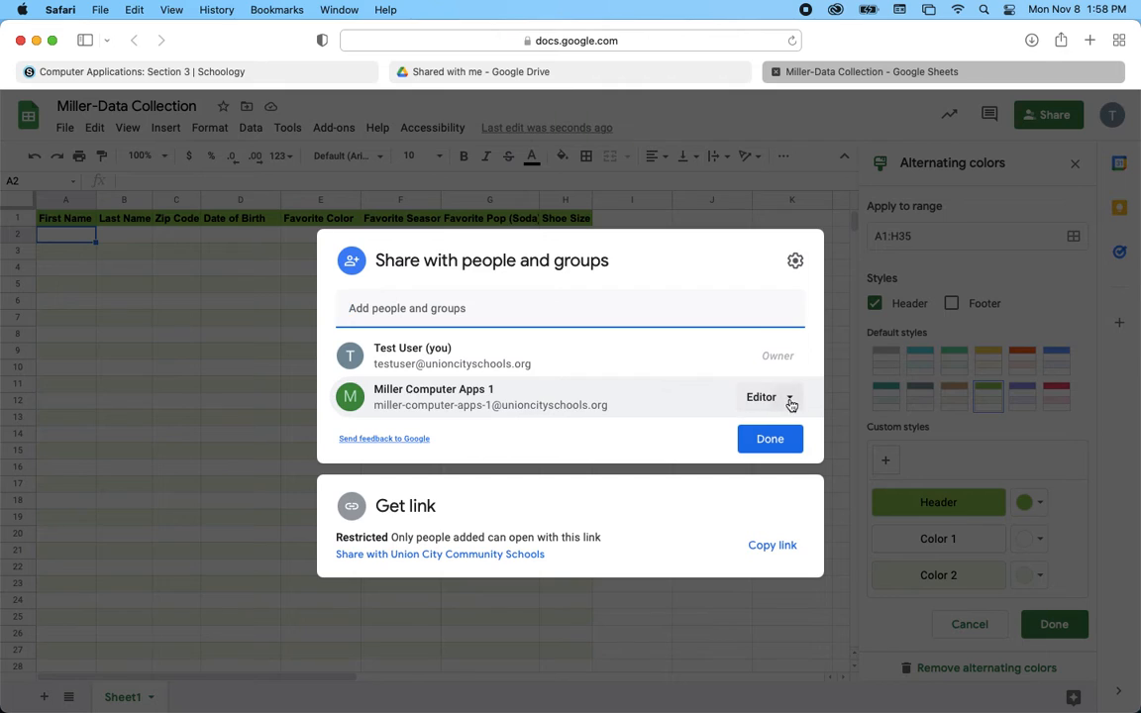
pyautogui.click(788, 398)
pyautogui.click(780, 647)
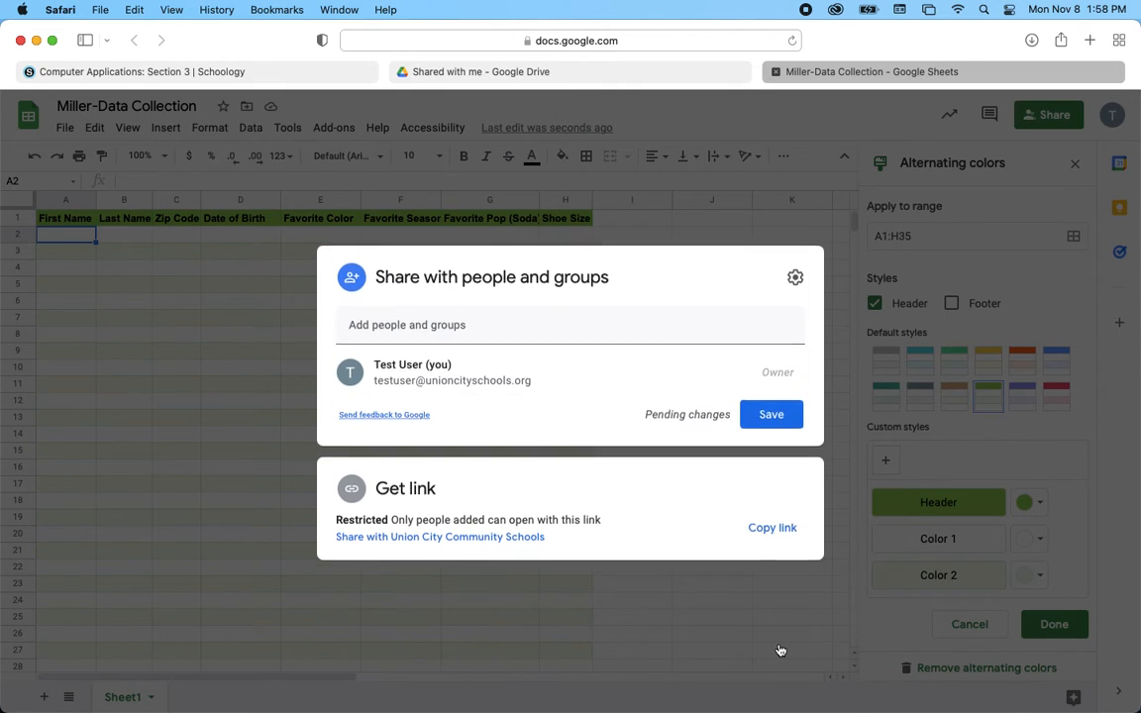
pyautogui.click(771, 421)
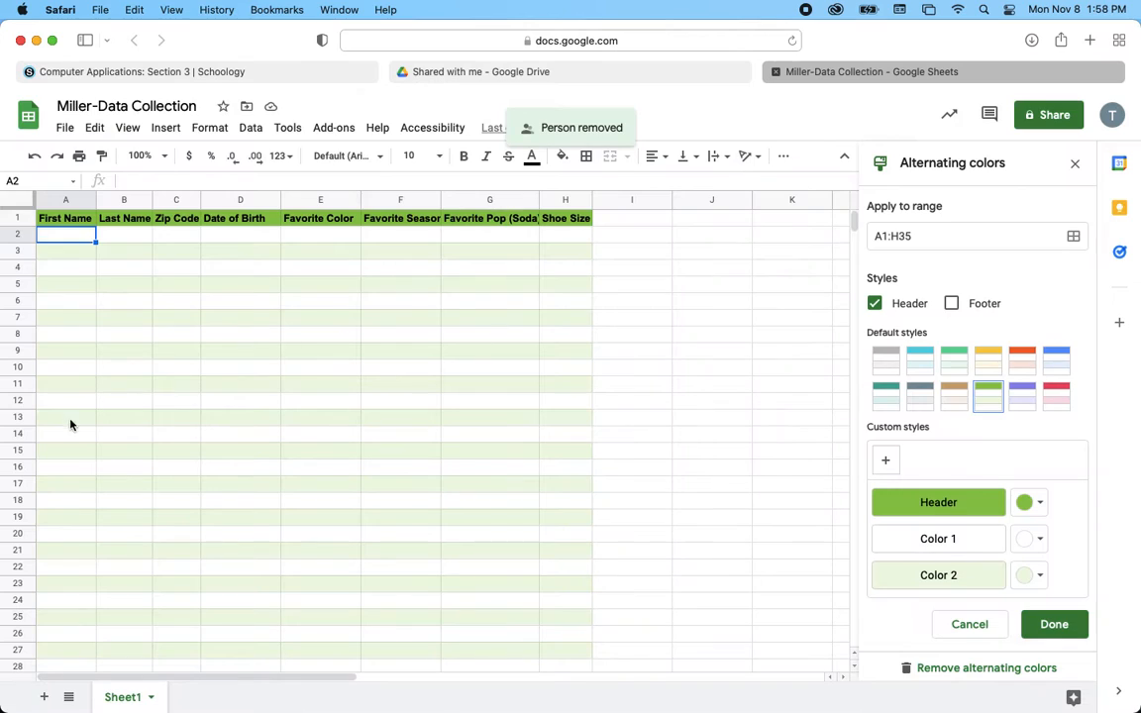
pyautogui.click(466, 71)
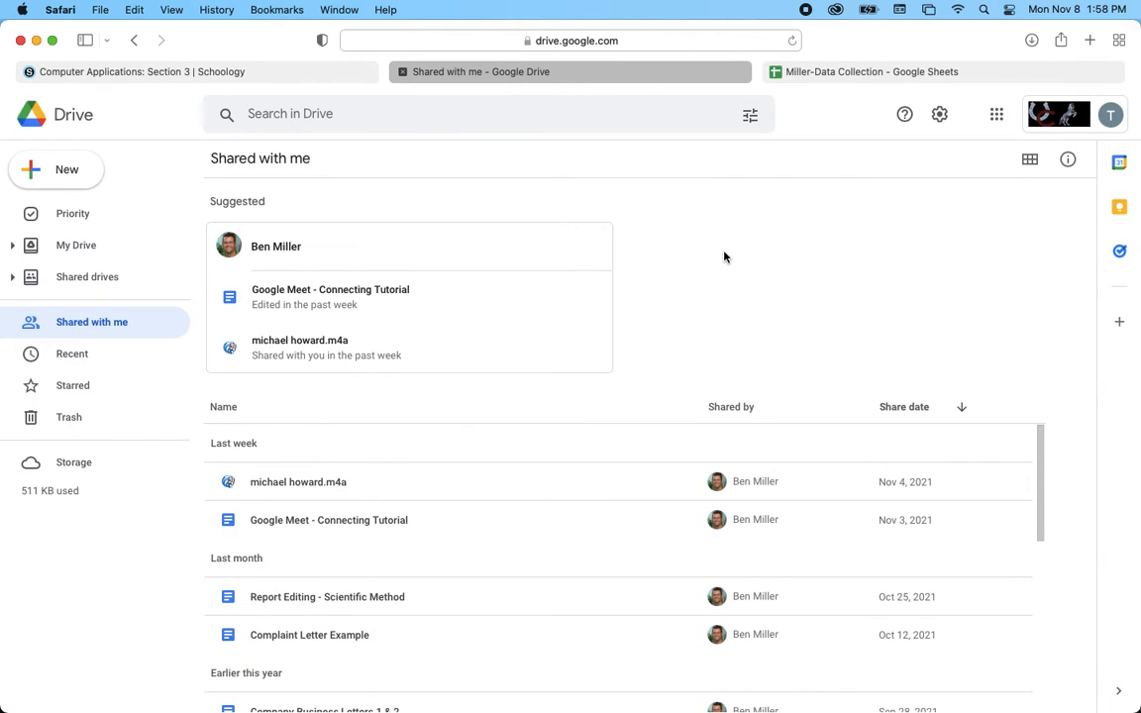
pyautogui.click(961, 77)
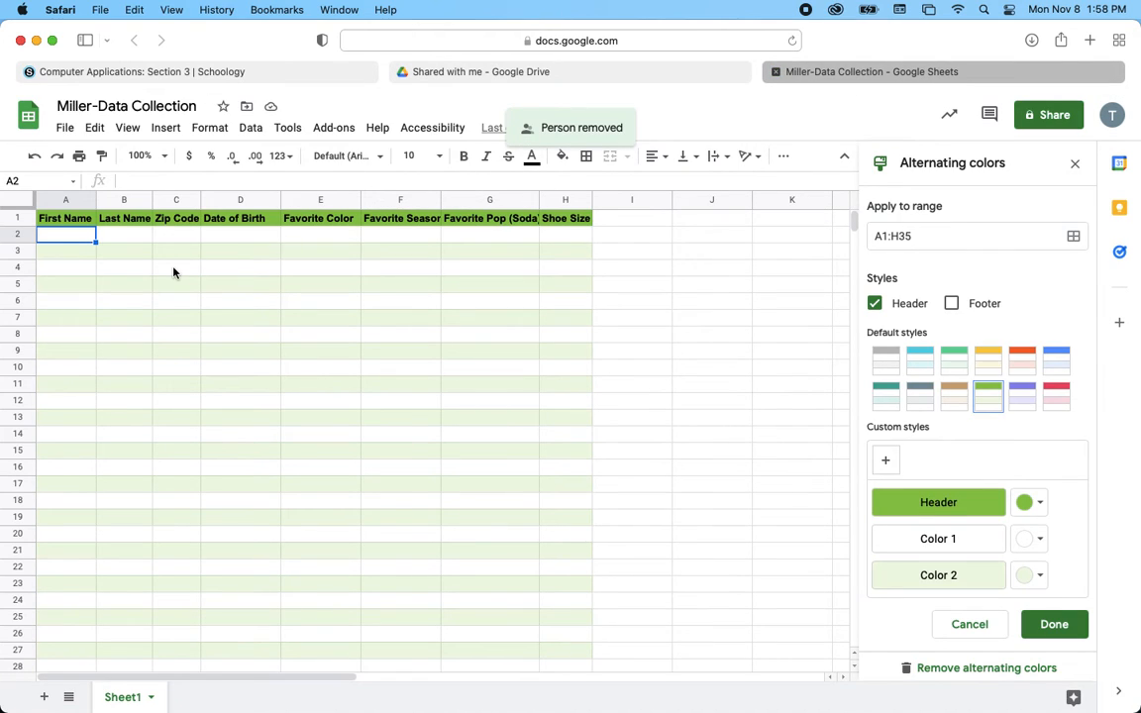
# - Enter the sample title, last name and zip code into A2 through C2
pyautogui.write('Mr. Miller')
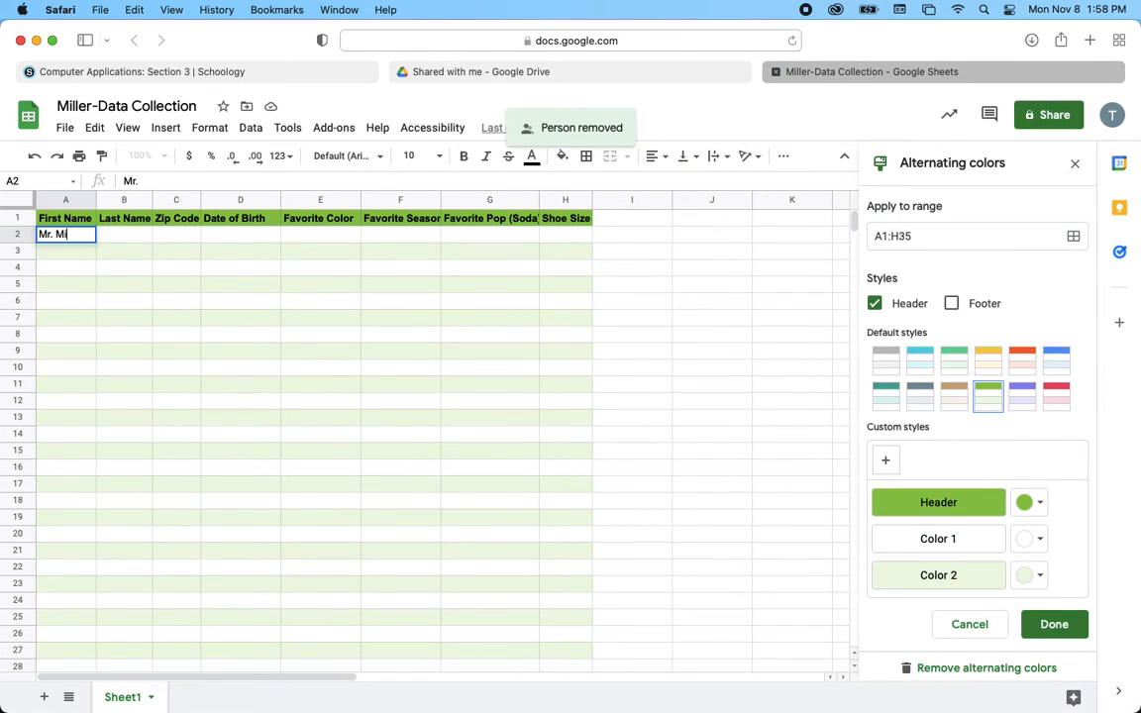
pyautogui.press('BackSpace')
pyautogui.press('BackSpace')
pyautogui.press('BackSpace')
pyautogui.press('BackSpace')
pyautogui.press('BackSpace')
pyautogui.press('BackSpace')
pyautogui.press('BackSpace')
pyautogui.press('BackSpace')
pyautogui.press('Tab')
pyautogui.write('LM')
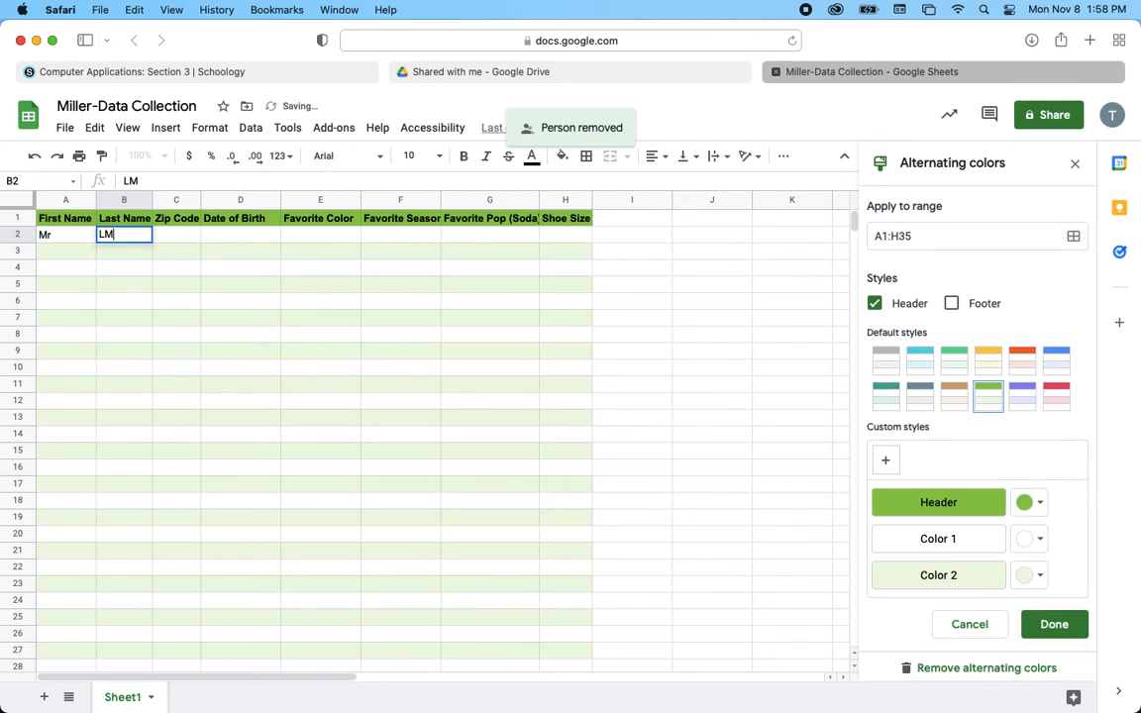
pyautogui.press('BackSpace')
pyautogui.press('BackSpace')
pyautogui.write('Miller')
pyautogui.press('Tab')
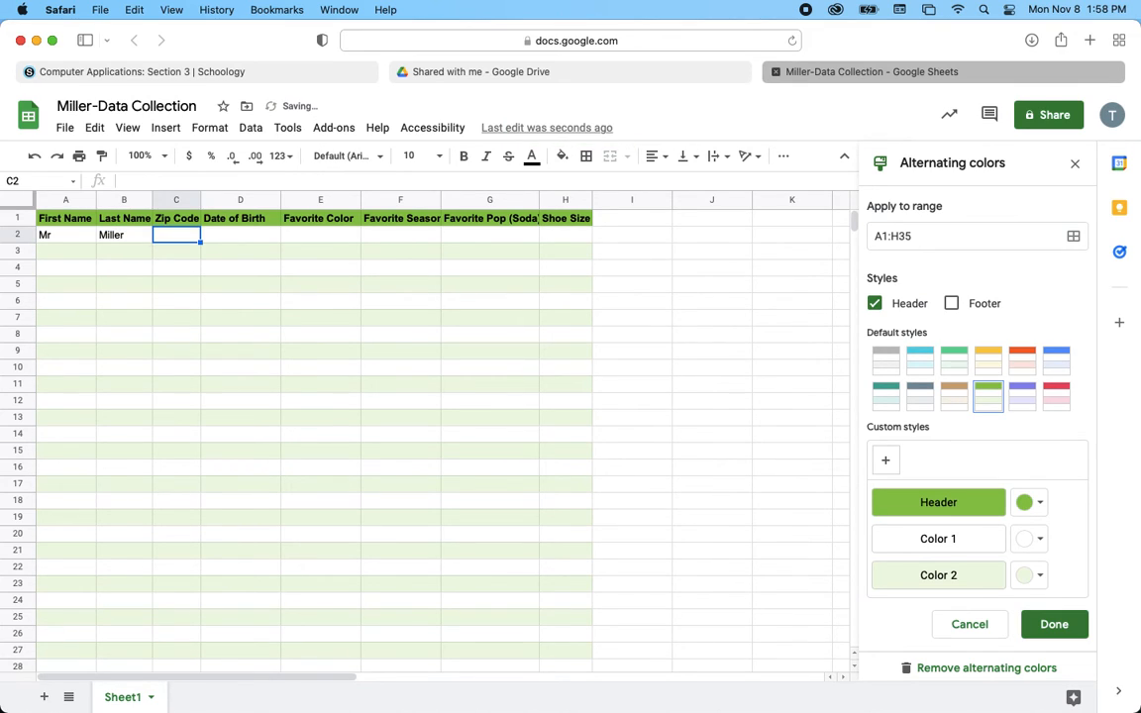
pyautogui.write('49028')
pyautogui.press('Tab')
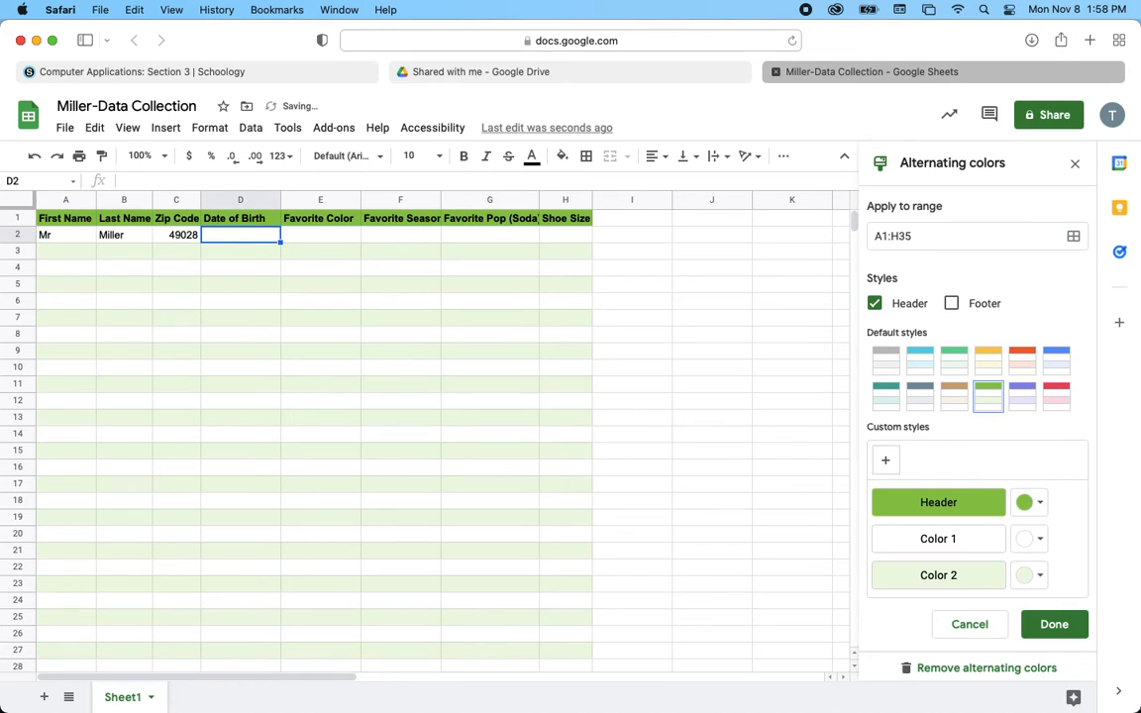
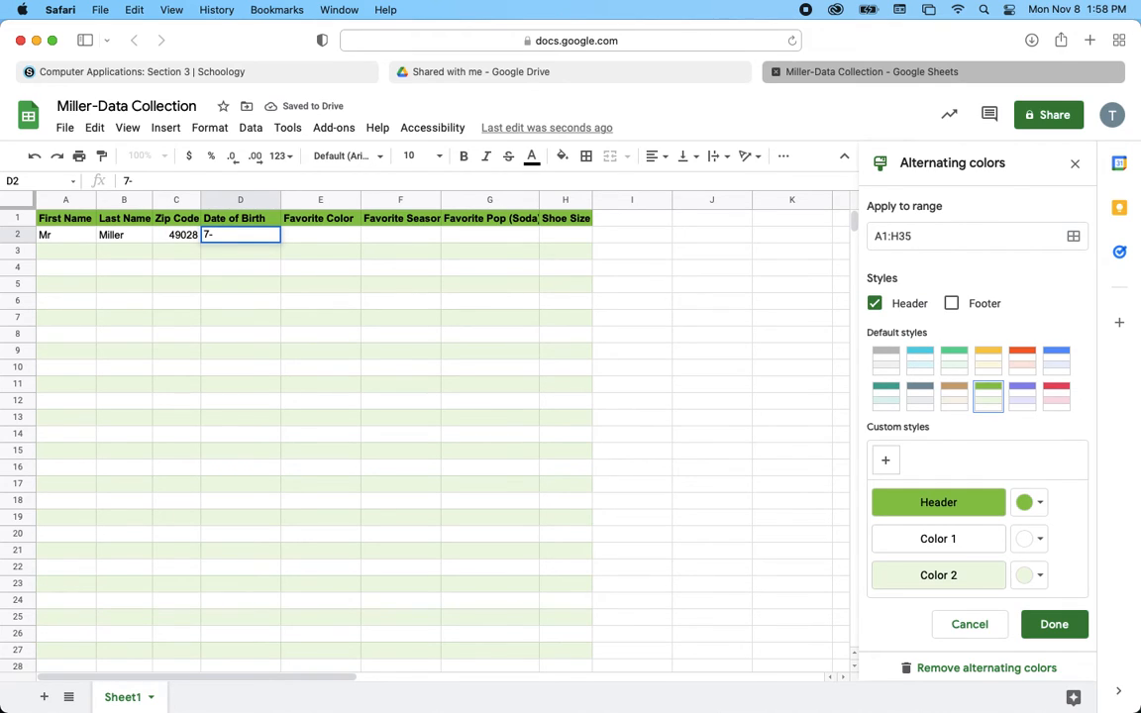
# - Fill D2:H2 with the birth date, Green, Spring, Surge and shoe size 11
pyautogui.press('Tab')
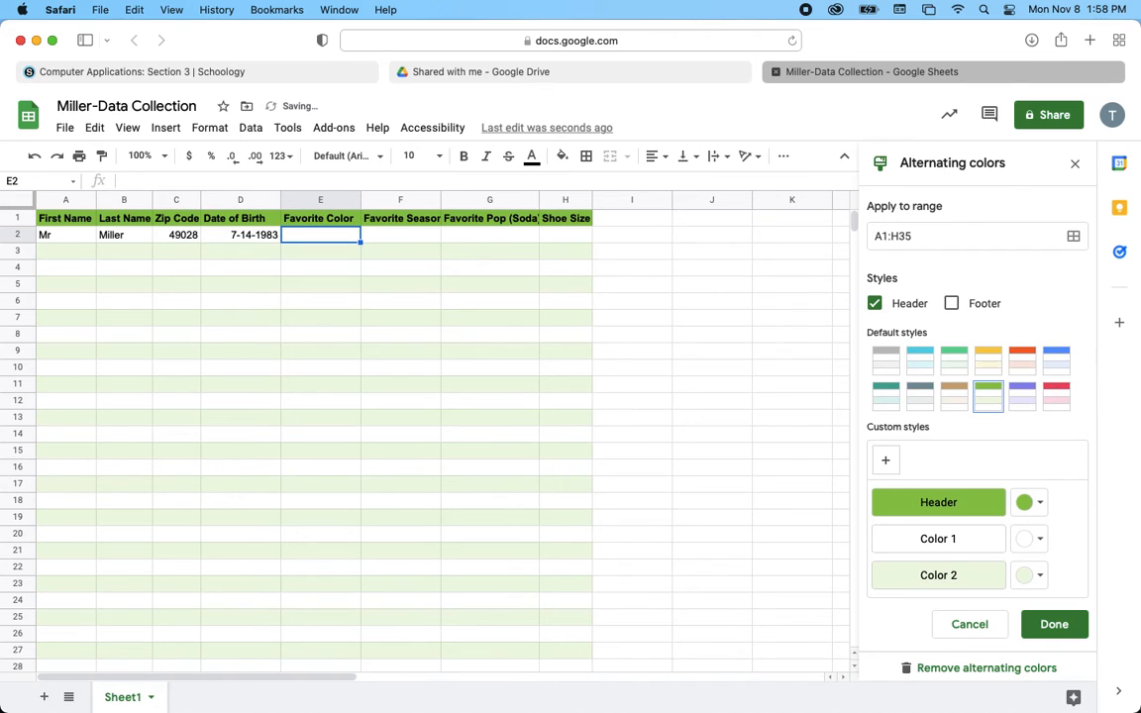
pyautogui.write('Green')
pyautogui.press('Tab')
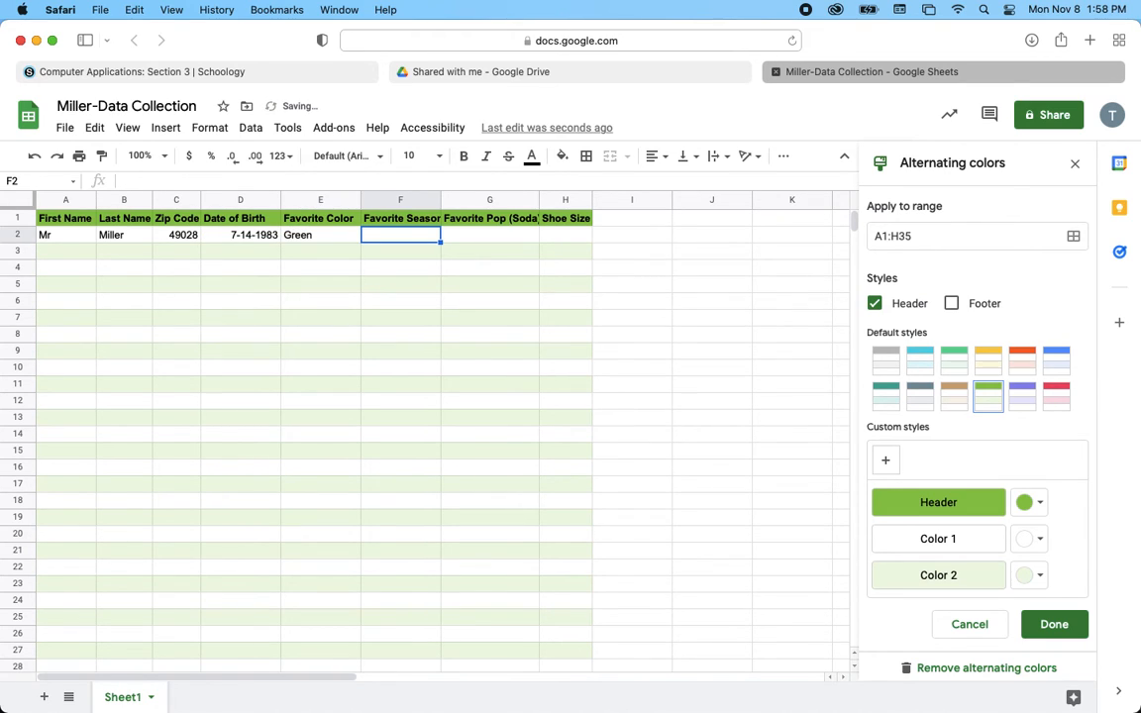
pyautogui.write('Spring')
pyautogui.press('Tab')
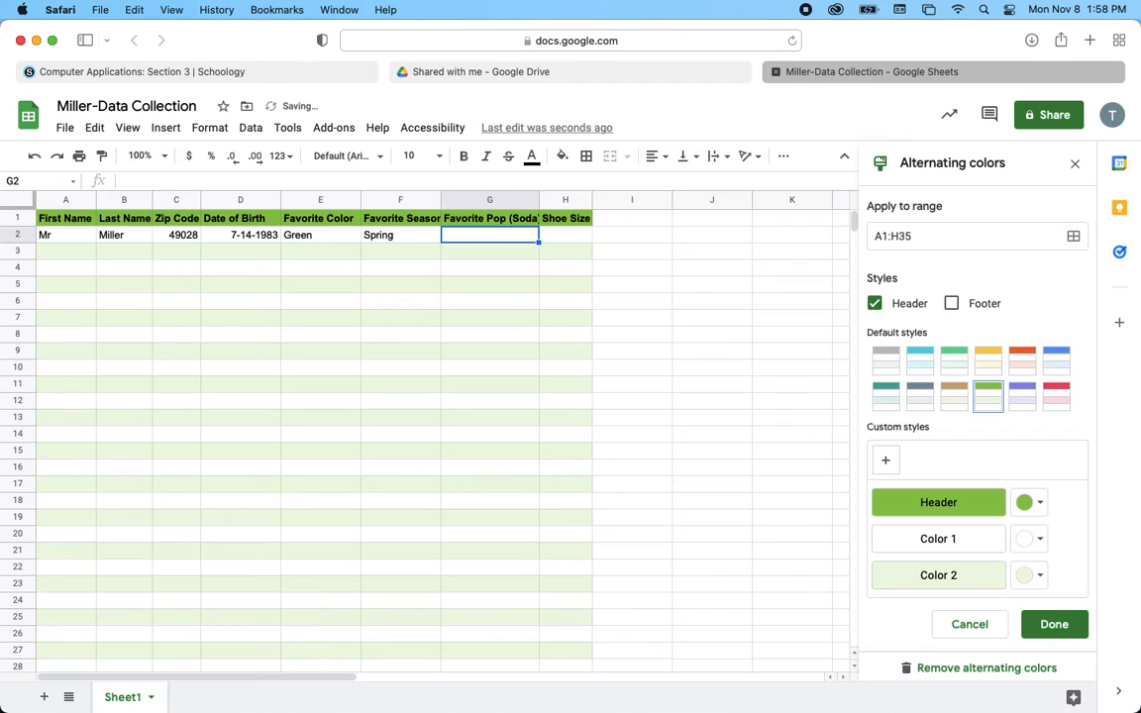
pyautogui.write('Surge')
pyautogui.press('Tab')
pyautogui.write('11')
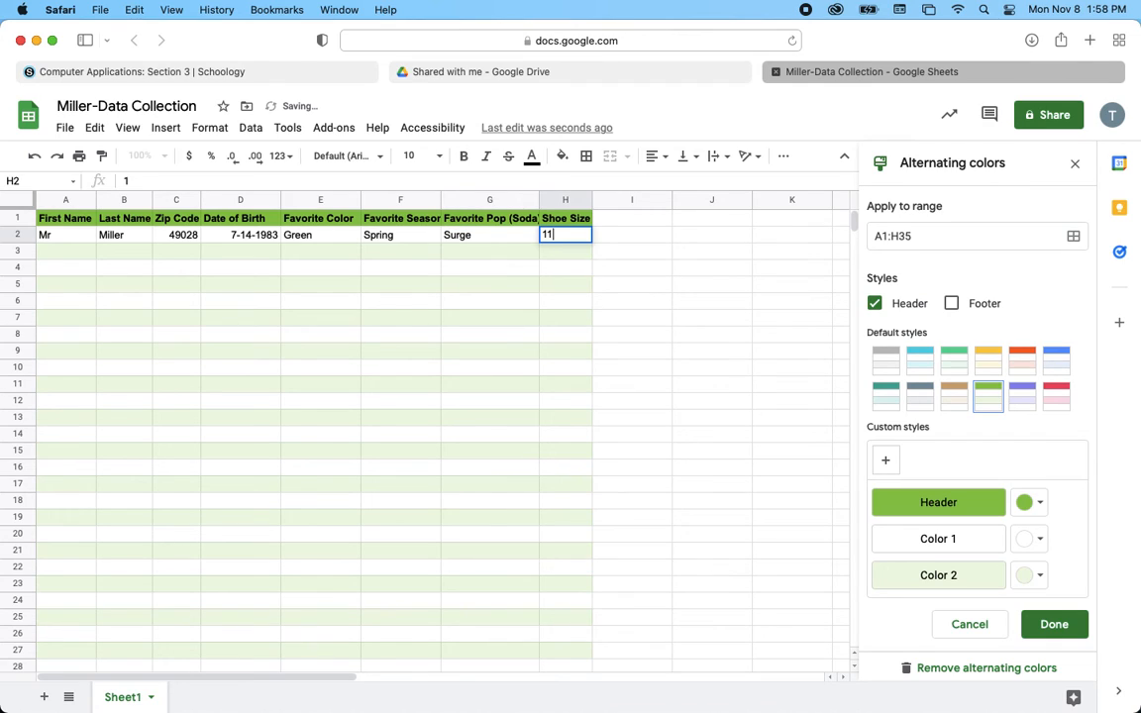
pyautogui.press('Return')
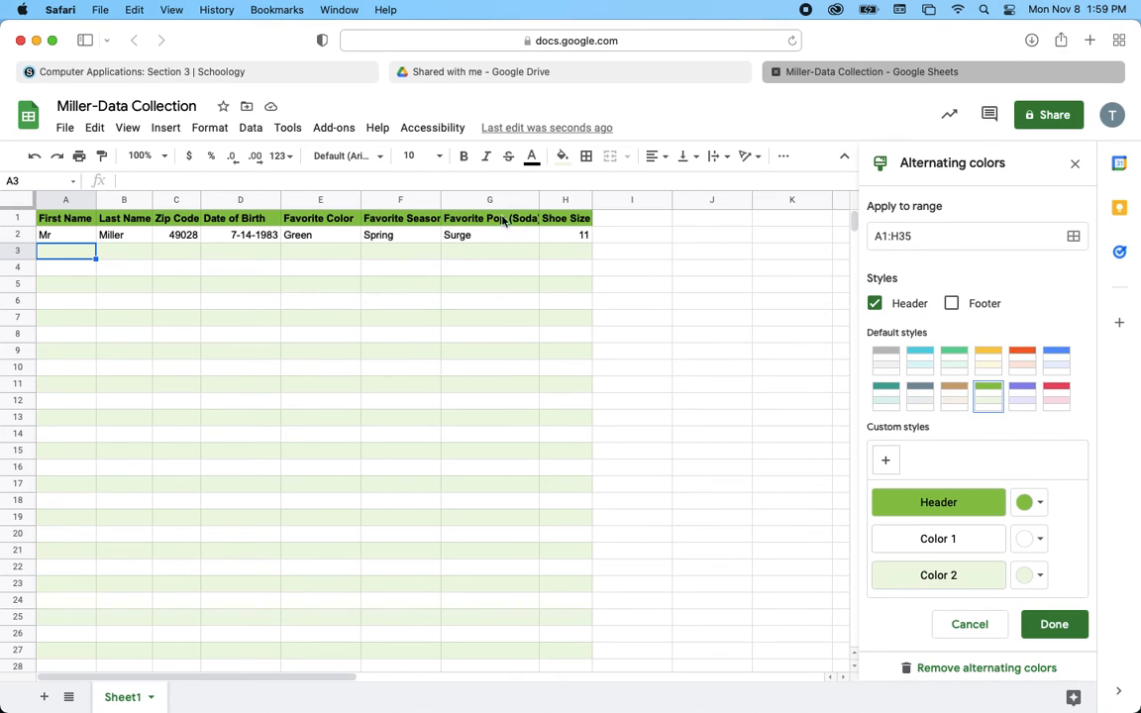
# - Auto-fit columns G, F and D to their headers and contents
pyautogui.doubleClick(538, 201)
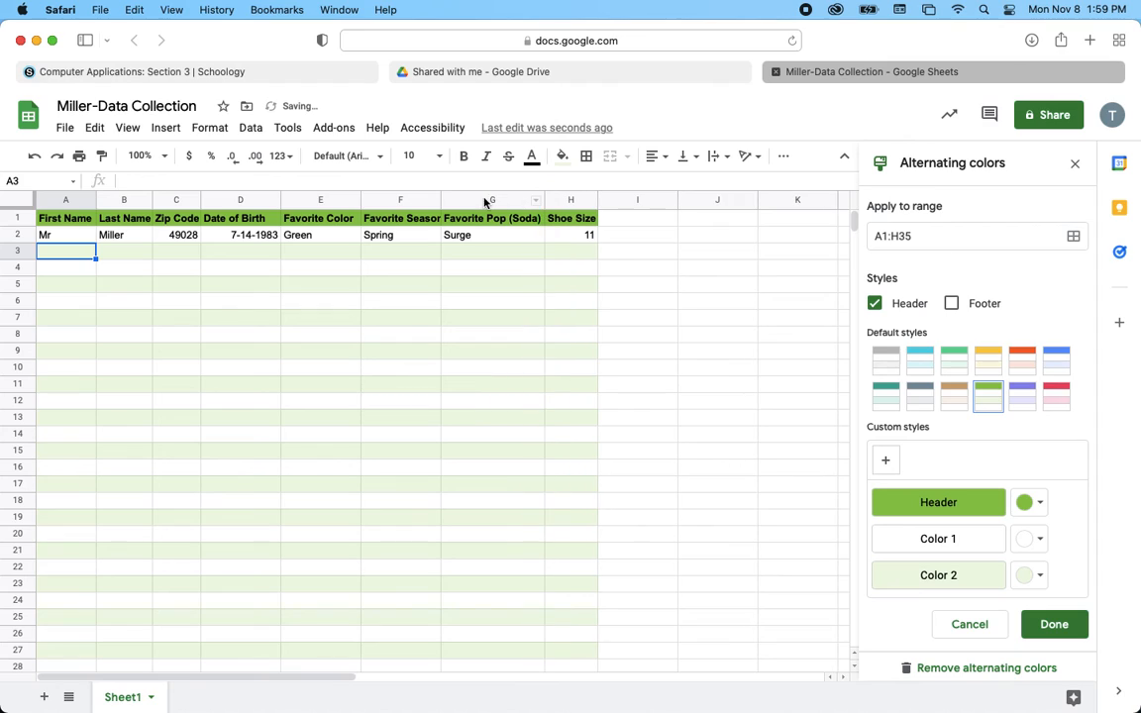
pyautogui.doubleClick(441, 200)
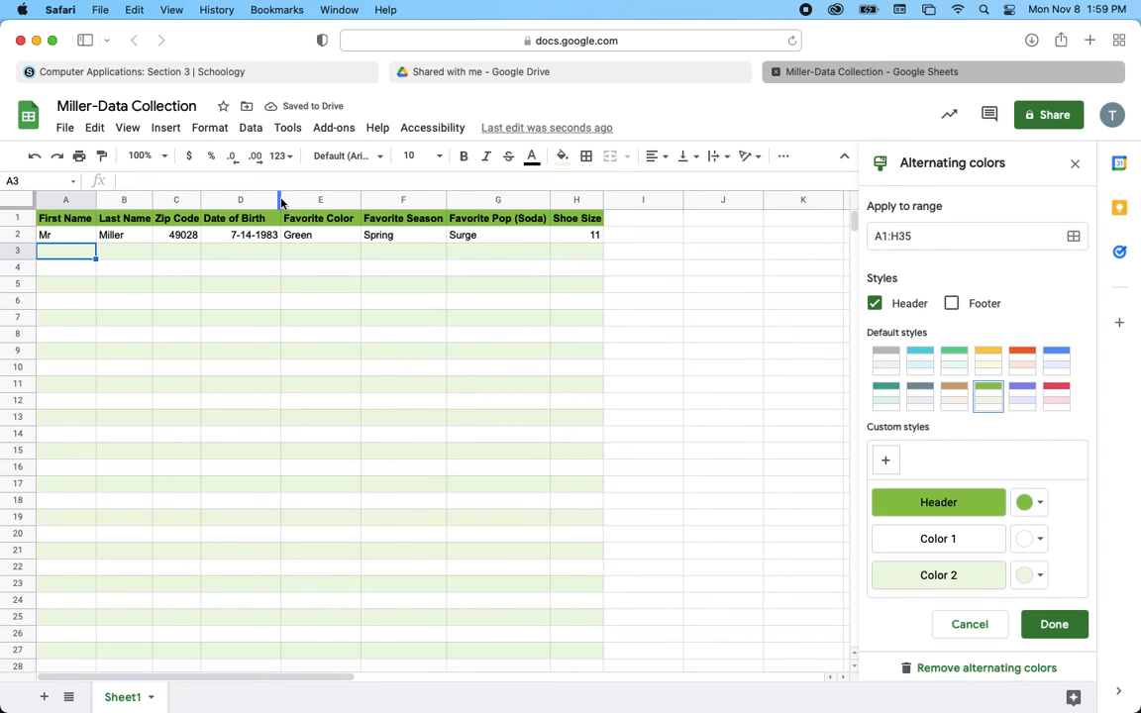
pyautogui.doubleClick(281, 200)
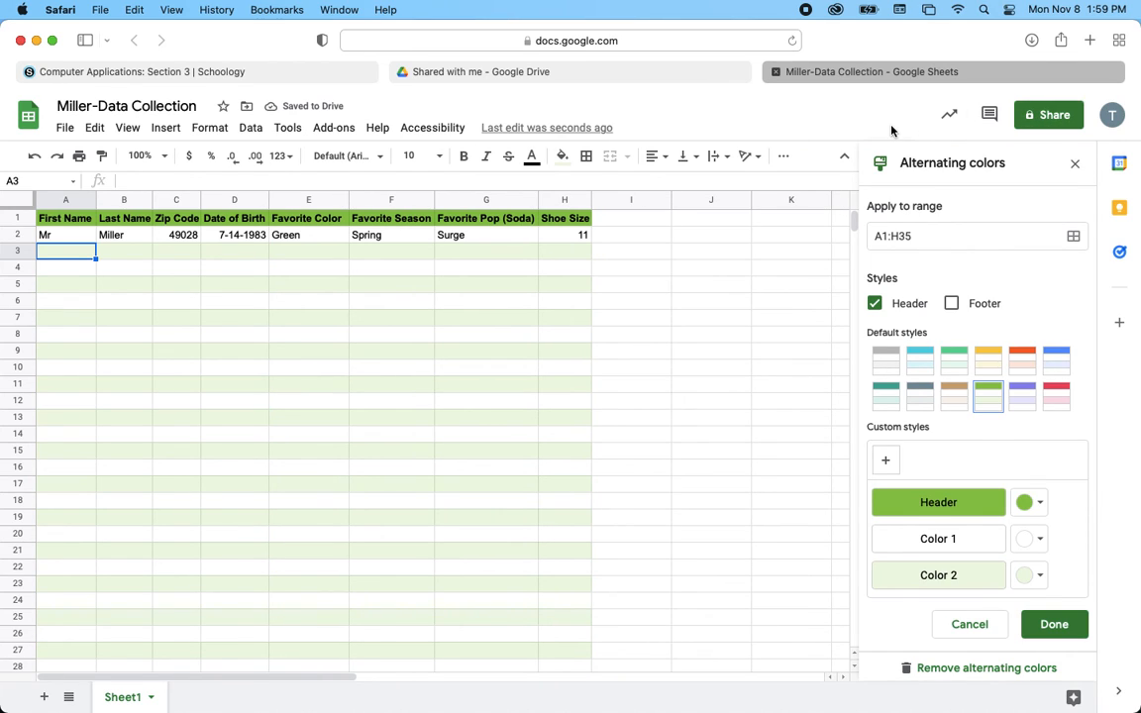
pyautogui.click(633, 73)
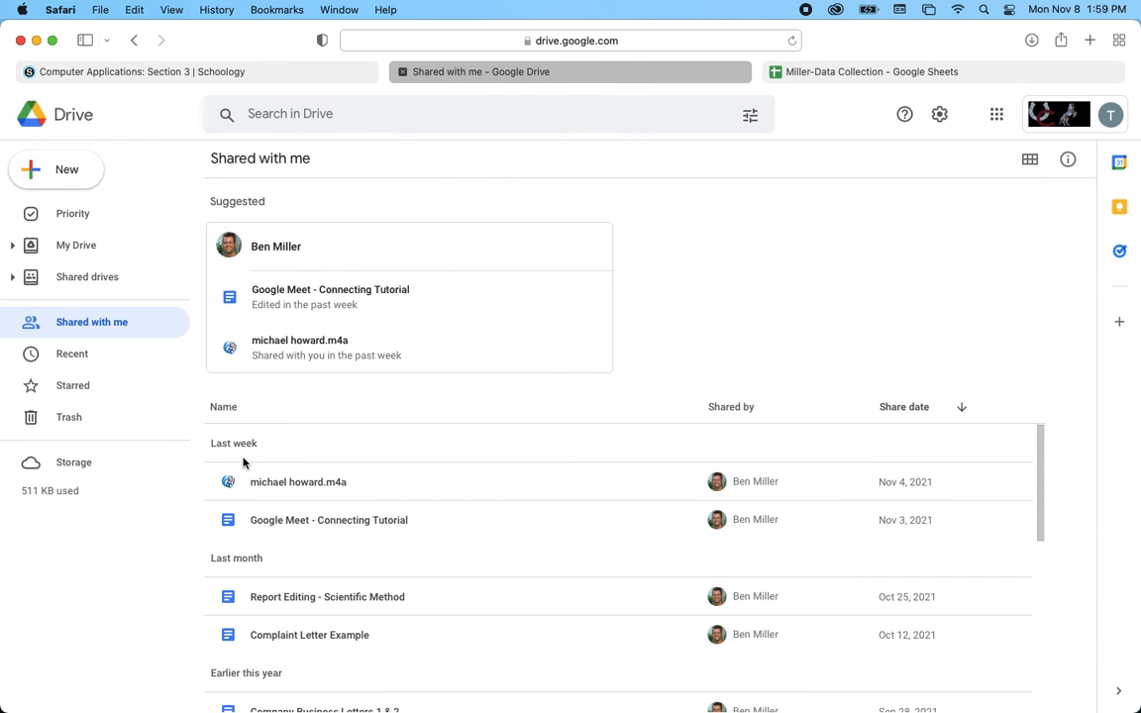
pyautogui.click(886, 75)
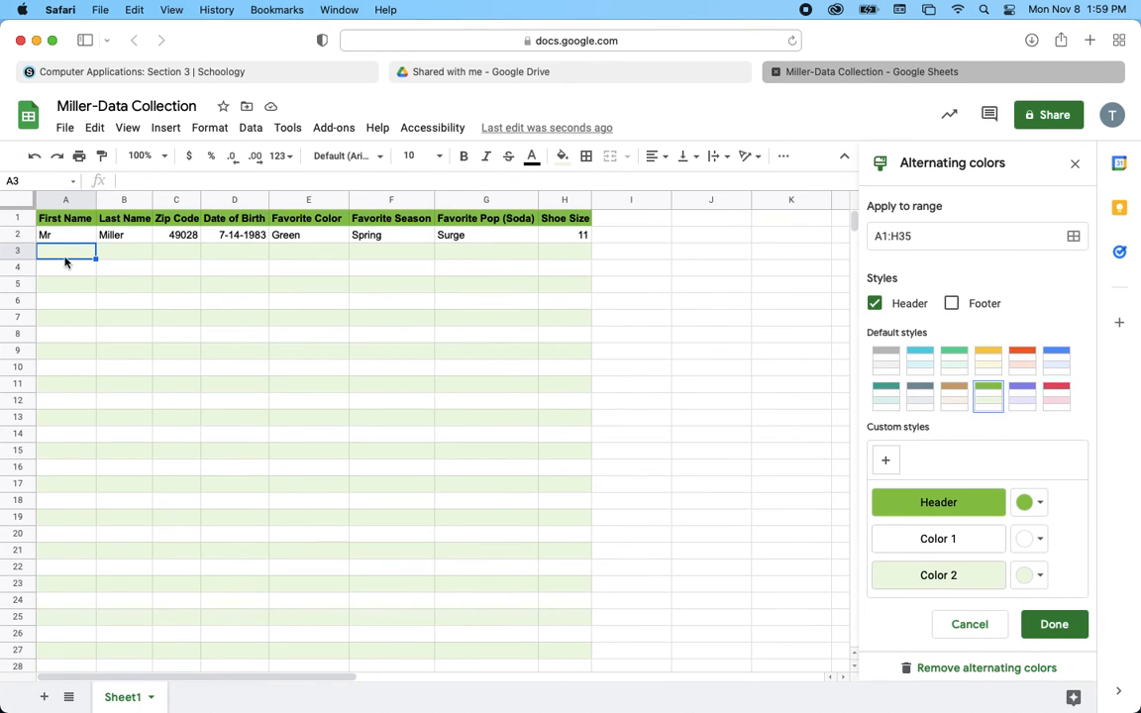